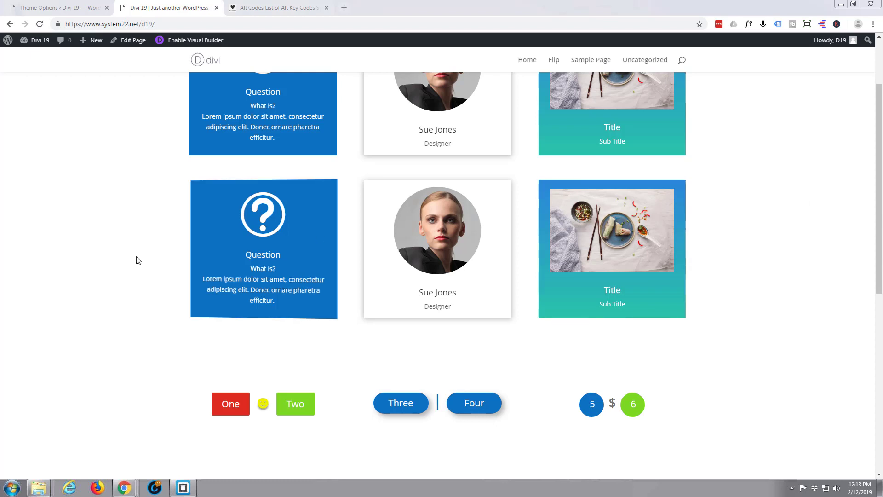
- Preview the One button's dessert image lightbox and the Two button's video lightbox on the live page
left_click(226, 410)
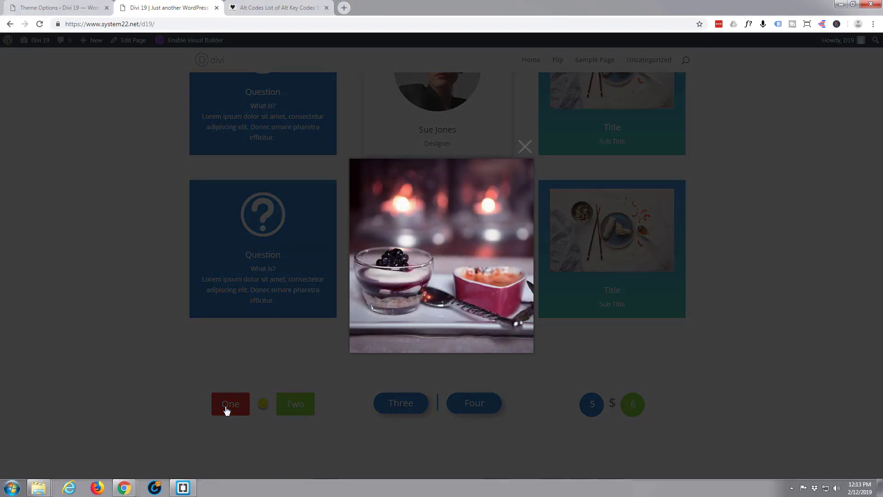
left_click(226, 411)
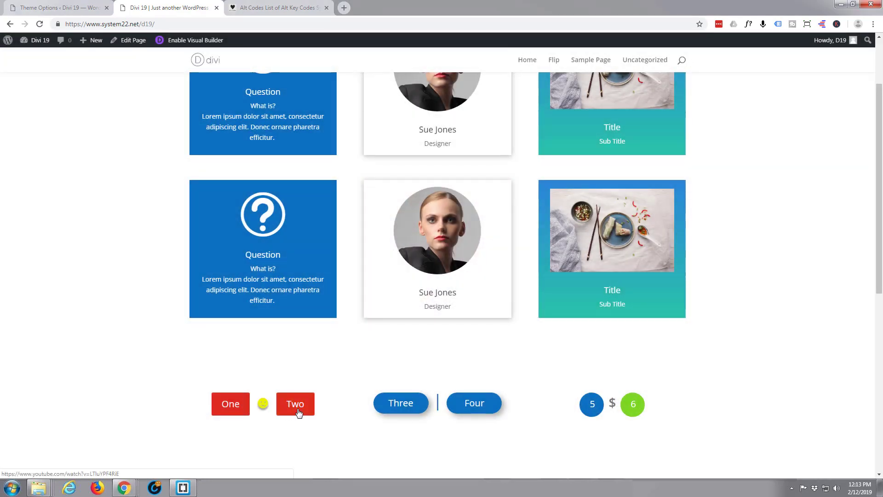
left_click(298, 412)
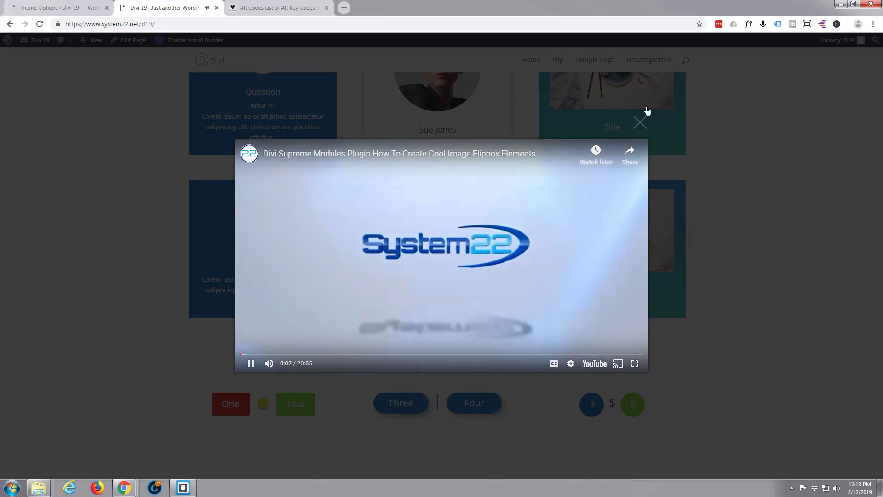
left_click(643, 122)
- Follow the Three and Four anchor links, then scroll back up the page
left_click(401, 411)
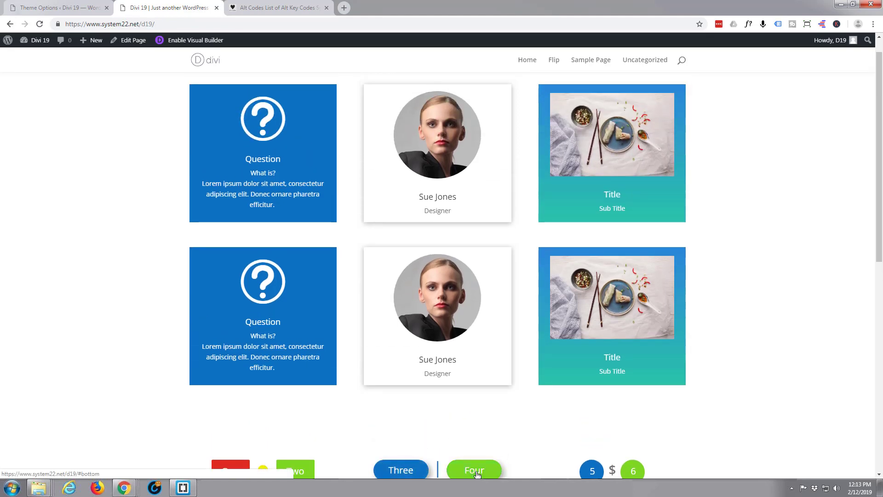
left_click(476, 469)
scroll(363, 148, "up", 4)
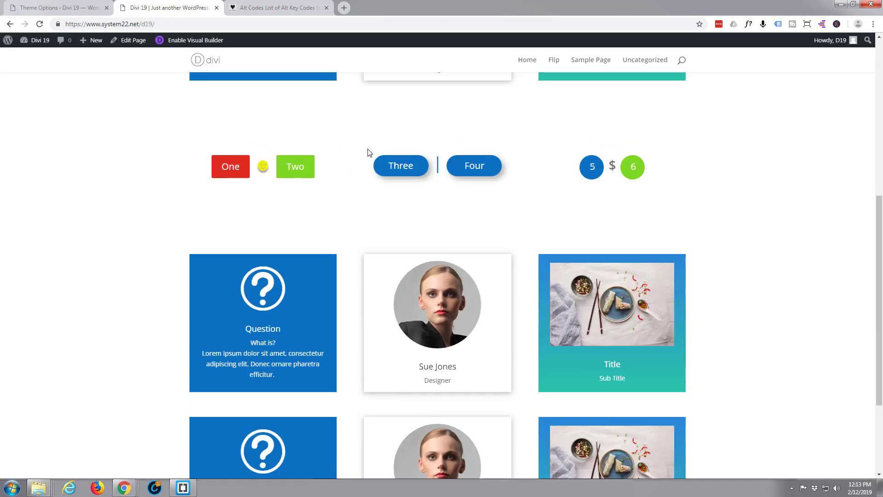
scroll(373, 153, "up", 2)
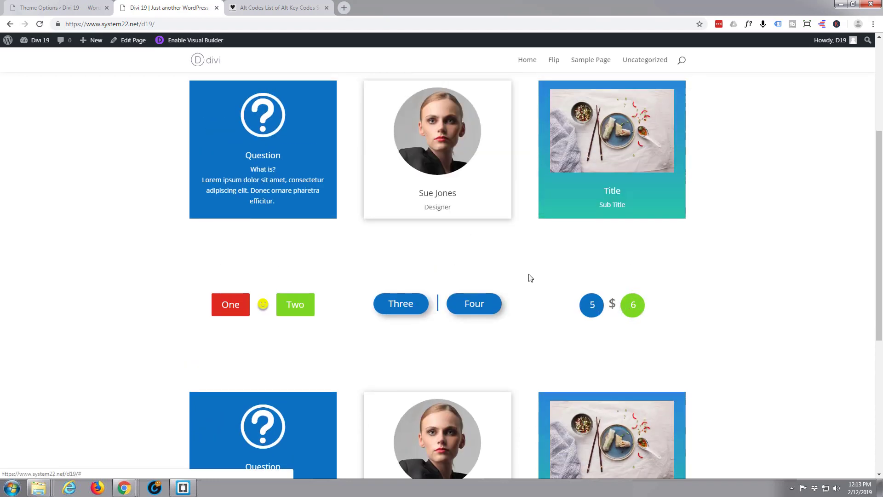
scroll(533, 276, "up", 2)
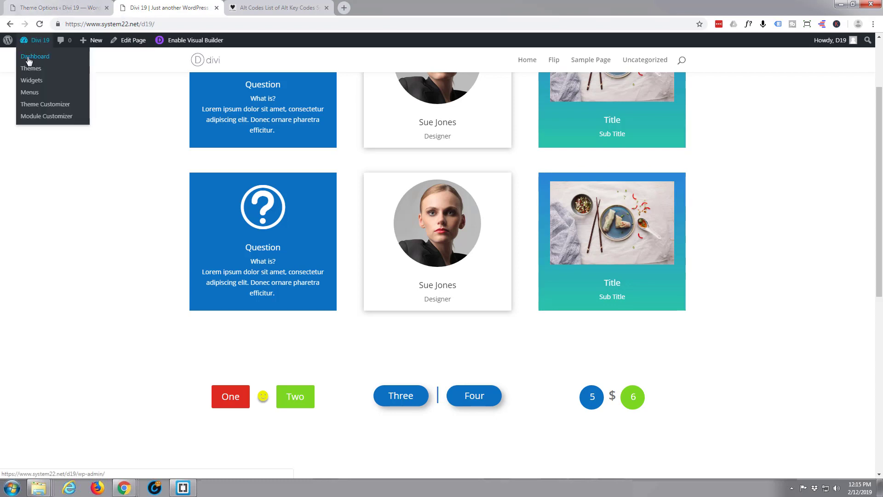
- Open the site dashboard in a new tab and go to the installed Plugins list
middle_click(27, 57)
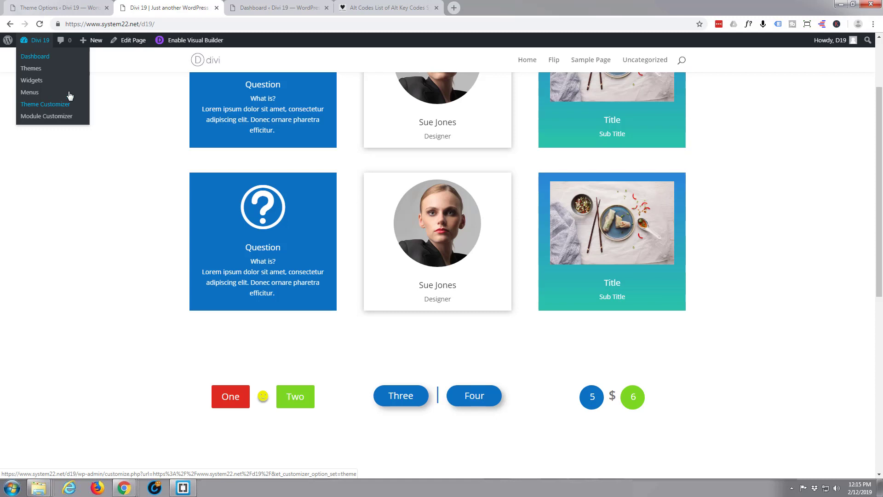
left_click(263, 9)
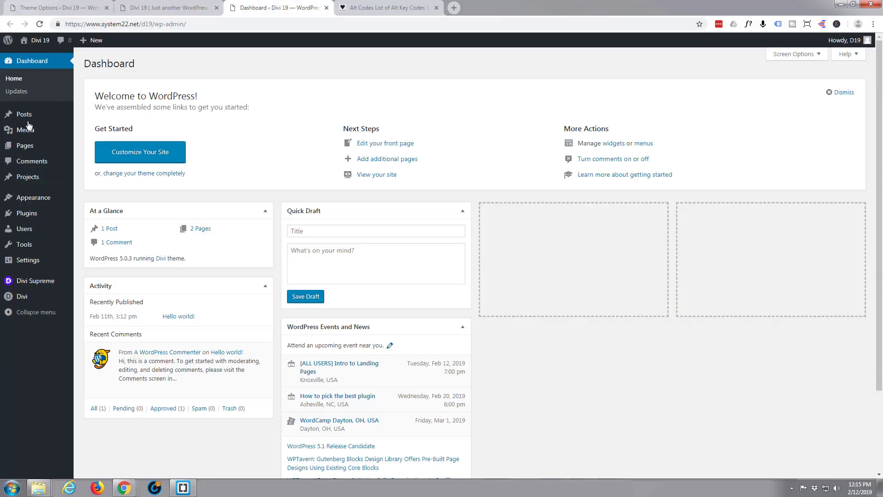
left_click(26, 215)
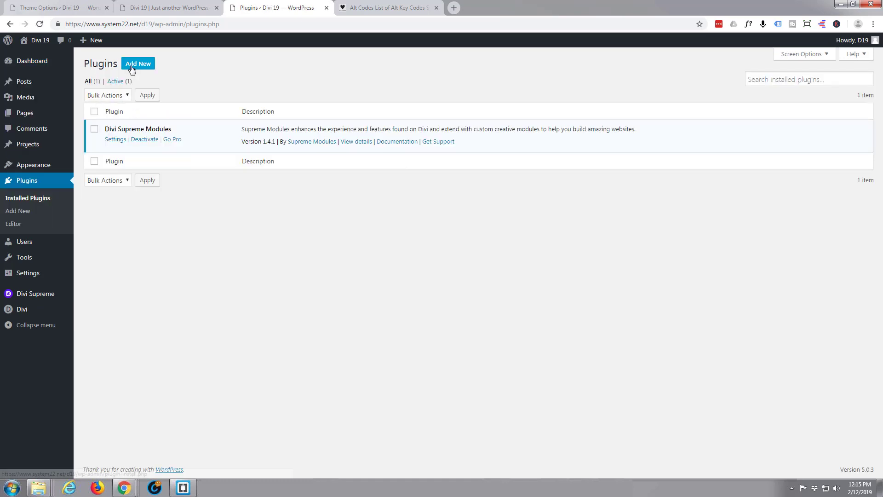
- Search Add New plugins for 'supreme' to confirm Divi Supreme Modules is active, then return to the page
left_click(132, 68)
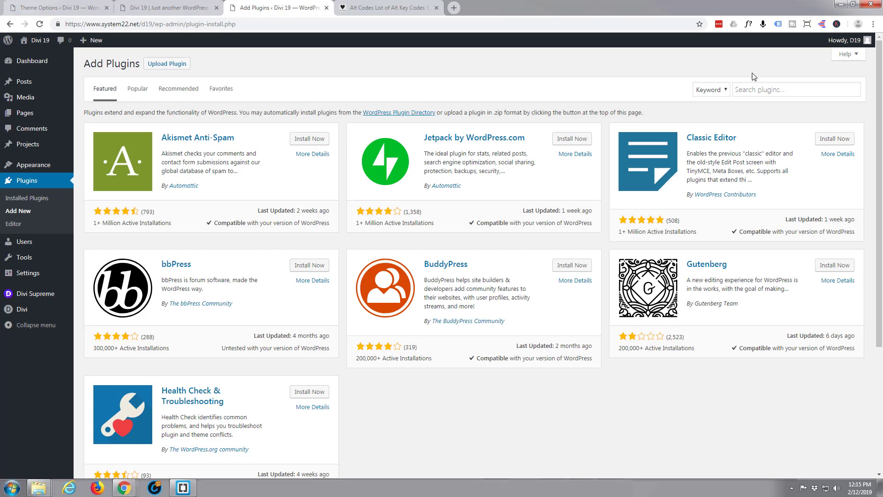
left_click(752, 91)
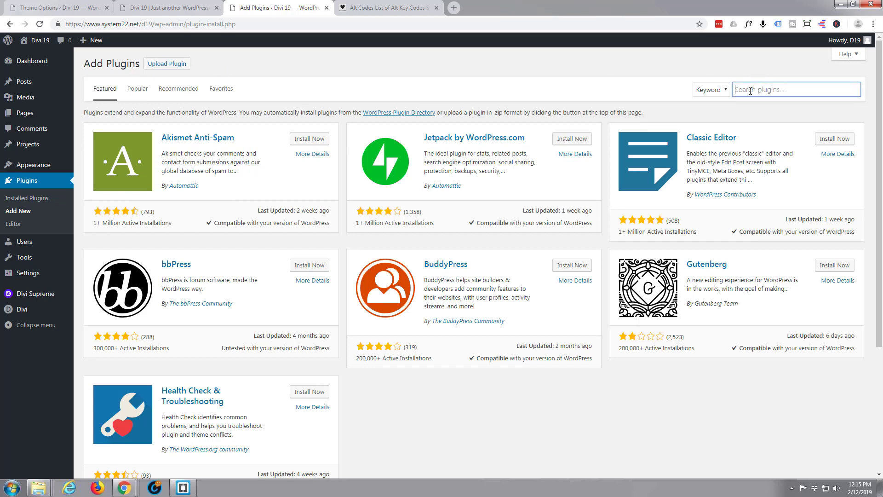
type("supreme")
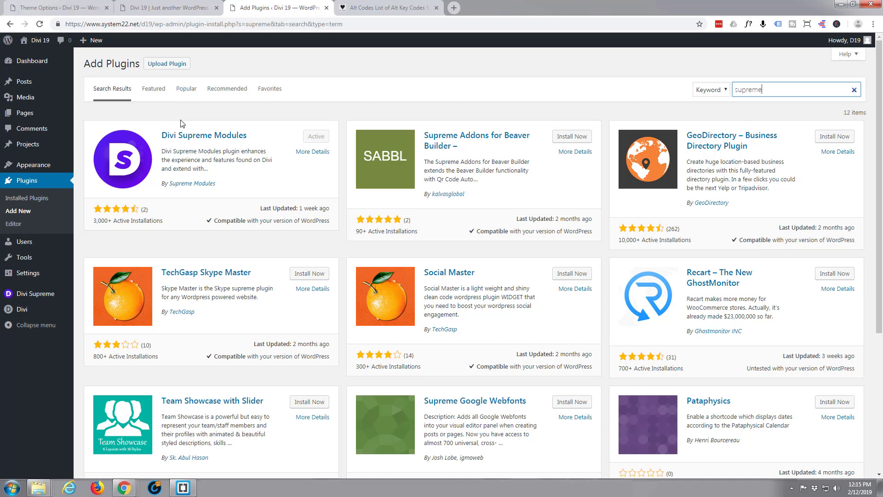
left_click(179, 8)
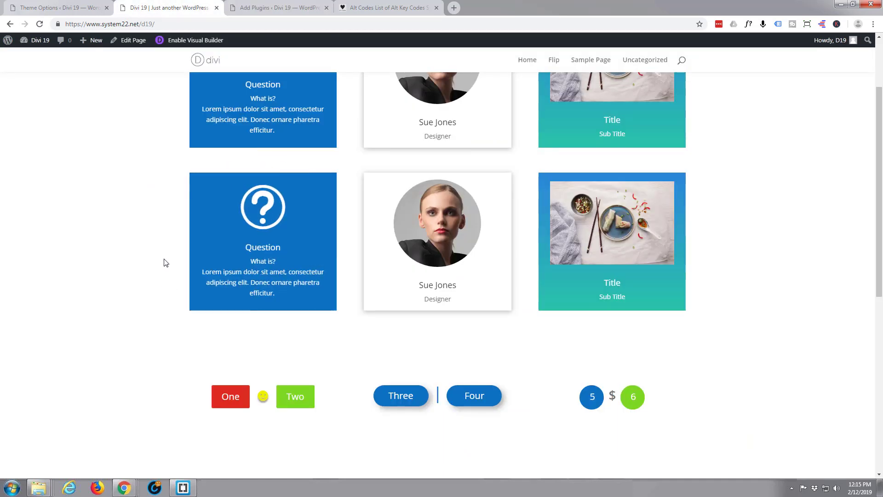
- Enable the Visual Builder and scroll down to the One/Two, Three/Four and 5/6 button rows
scroll(164, 261, "down", 3)
scroll(165, 260, "down", 2)
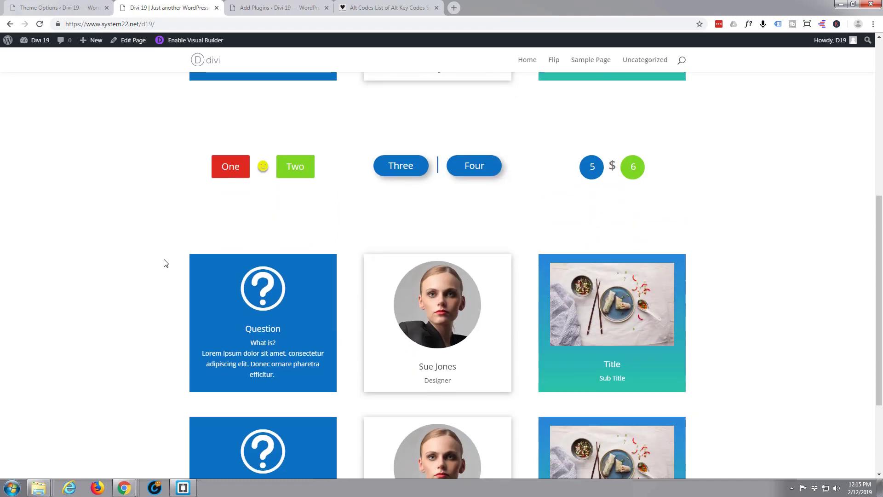
scroll(165, 260, "up", 1)
left_click(192, 42)
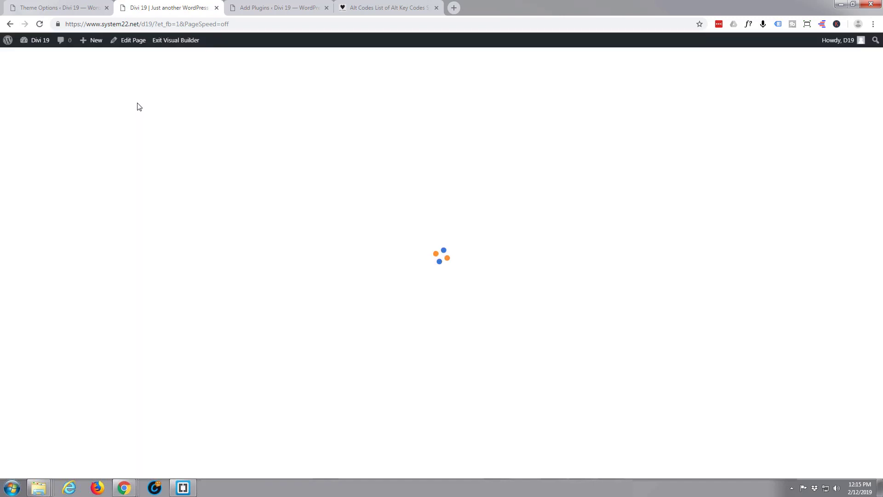
scroll(193, 167, "down", 5)
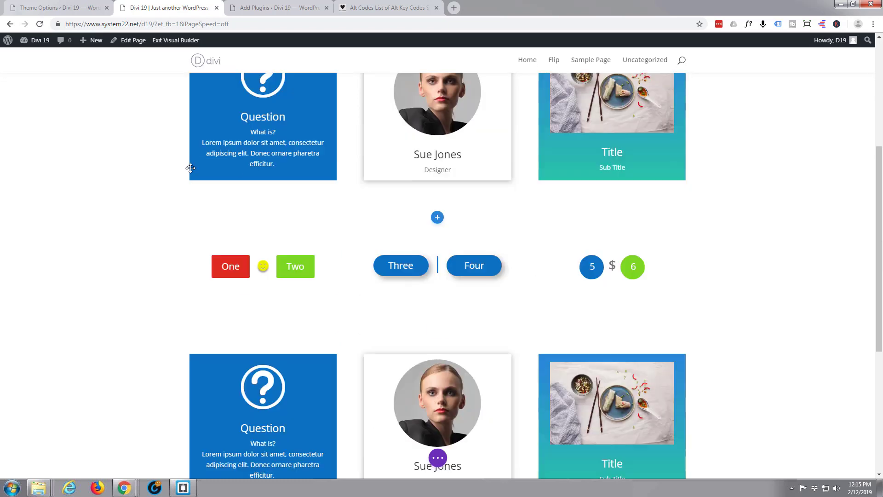
scroll(191, 168, "down", 1)
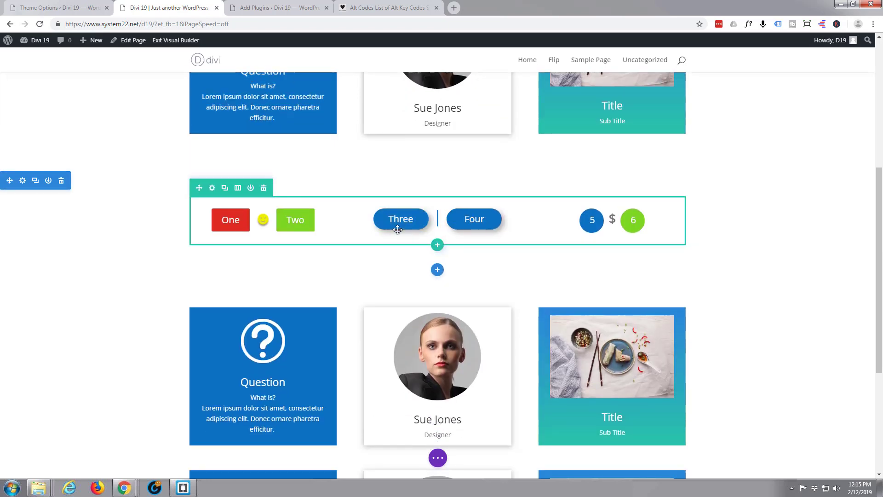
- Add a three-column row below the button row and scroll the module list to Supreme Button
left_click(441, 247)
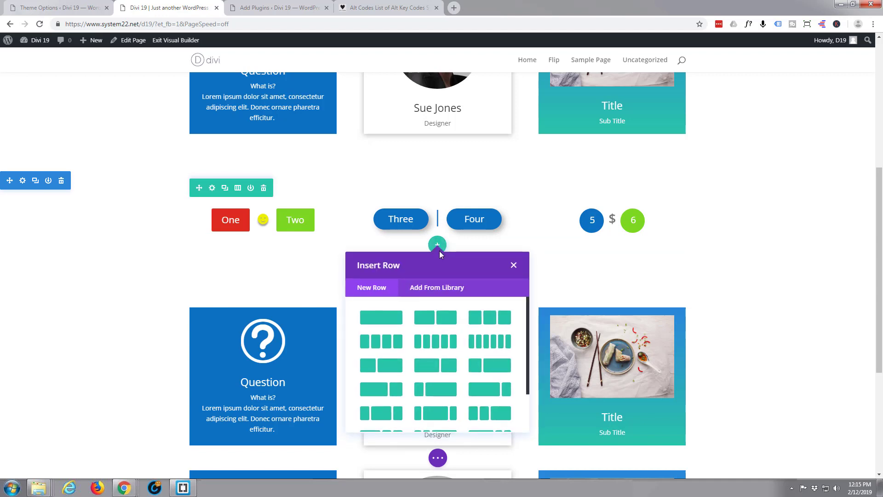
left_click(488, 321)
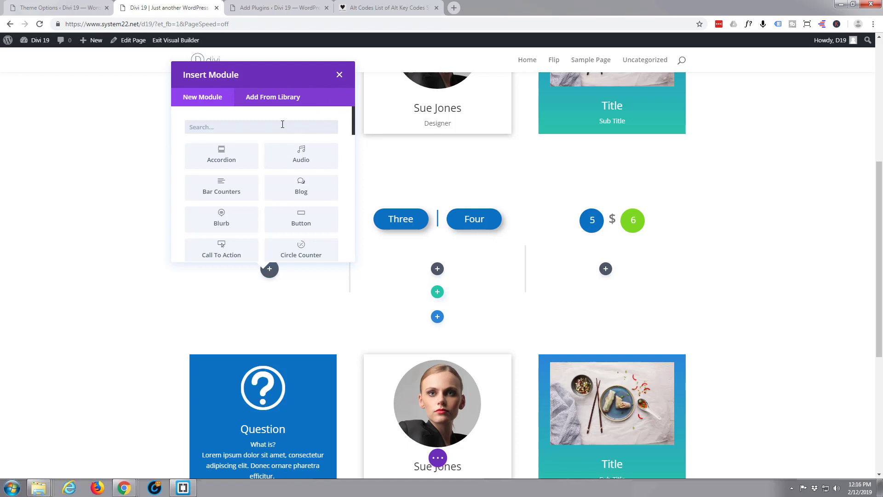
scroll(282, 147, "down", 4)
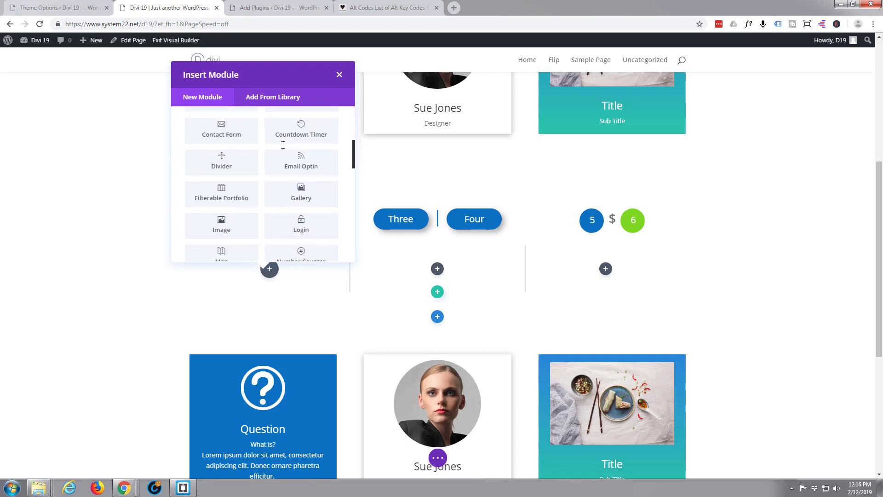
scroll(283, 145, "down", 5)
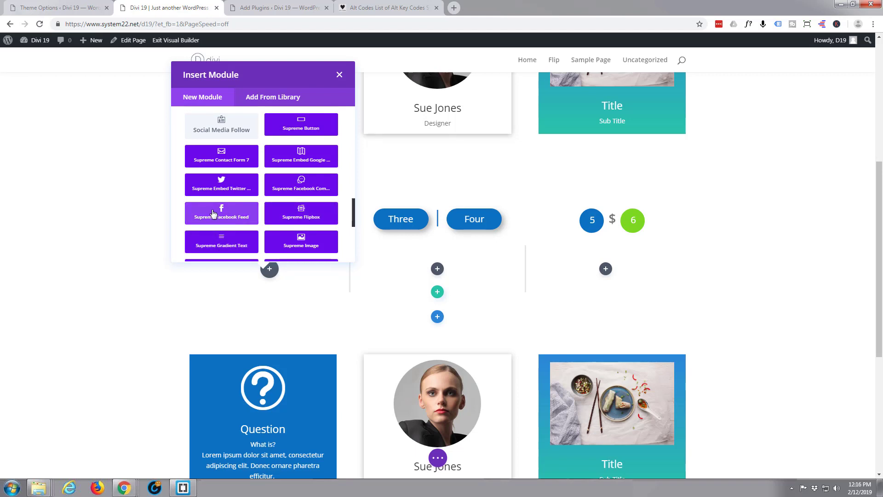
scroll(213, 212, "up", 1)
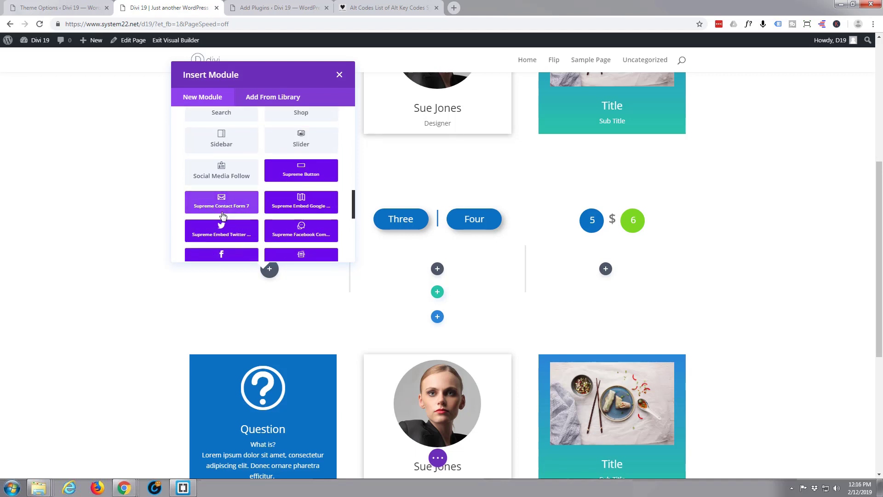
- Insert a Supreme Button module, label its buttons 'One' and 'Two', and expand the Links settings
left_click(299, 171)
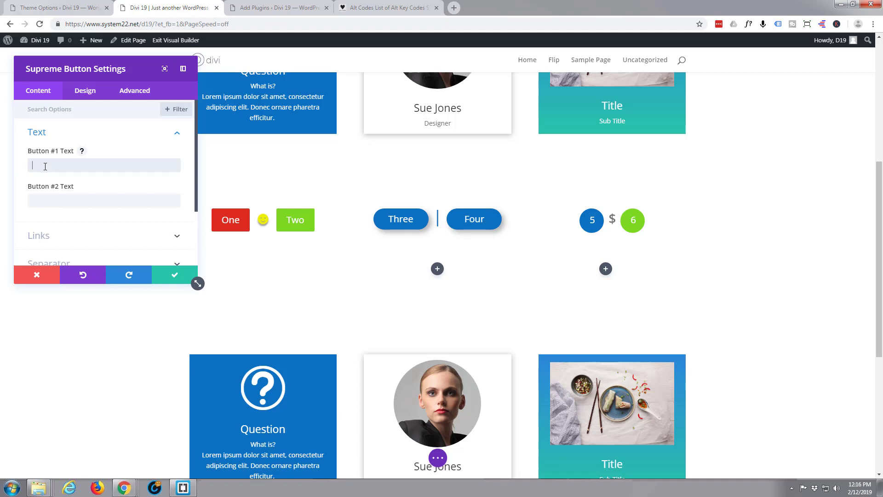
type("One")
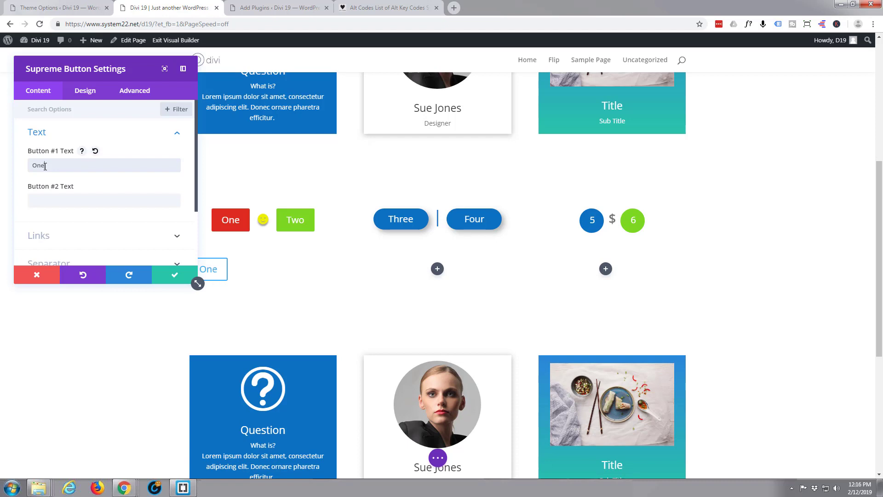
left_click(42, 201)
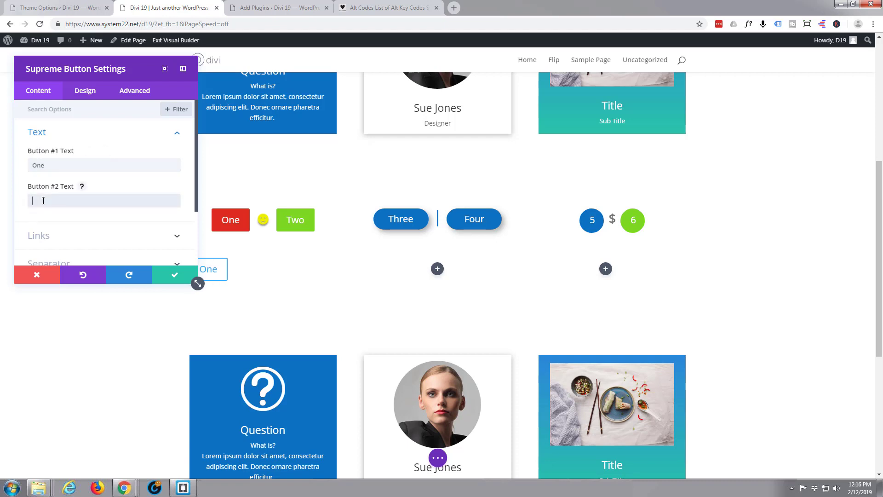
type("Two")
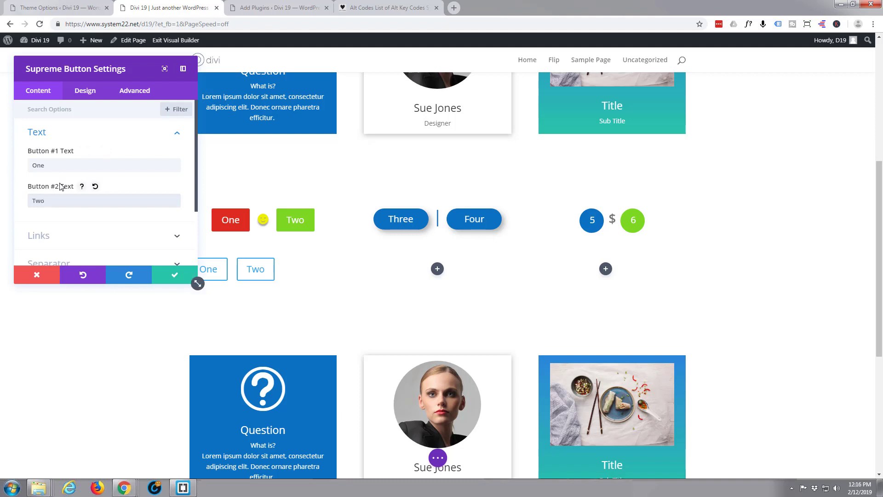
scroll(59, 186, "down", 3)
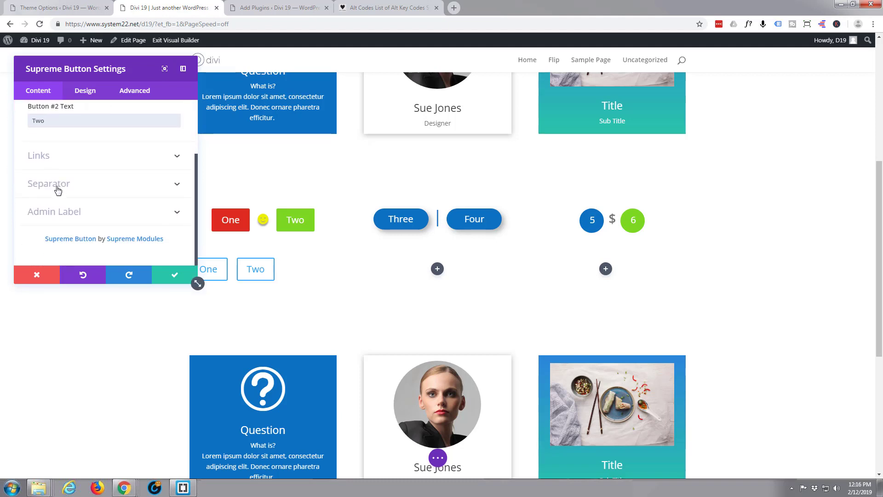
left_click(83, 165)
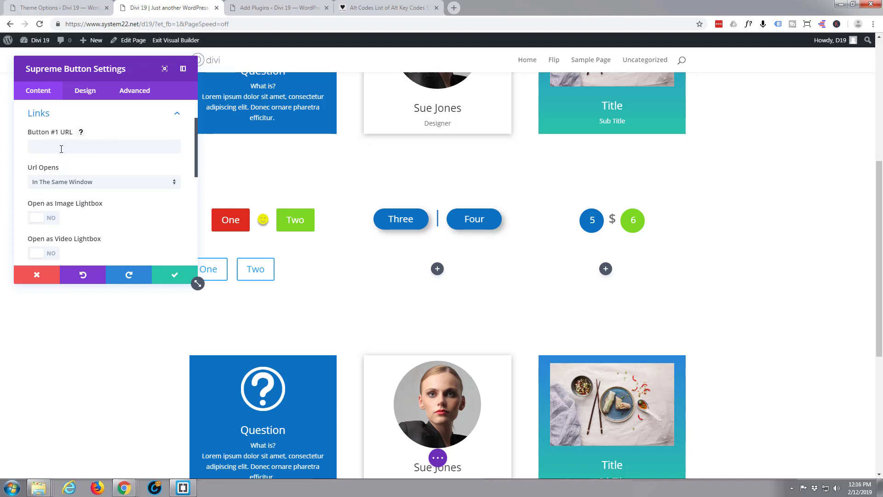
- Make Button #1 open the dessert photo as an image lightbox
scroll(67, 160, "down", 1)
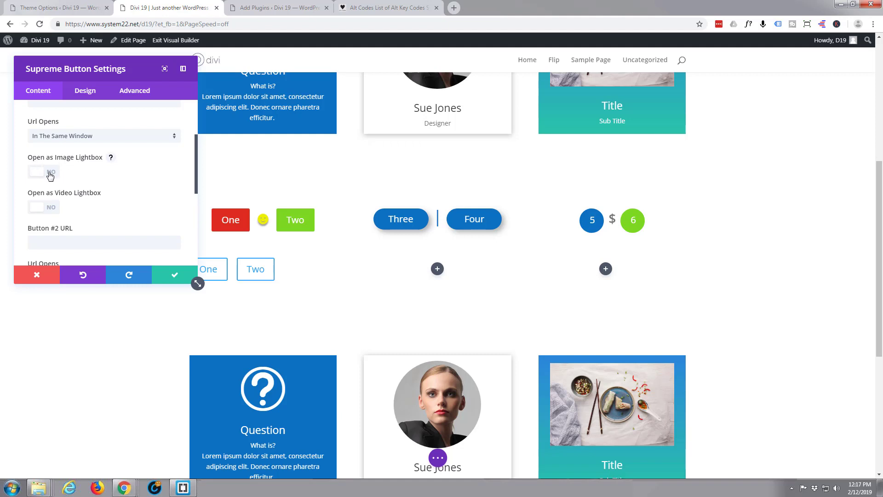
left_click(50, 173)
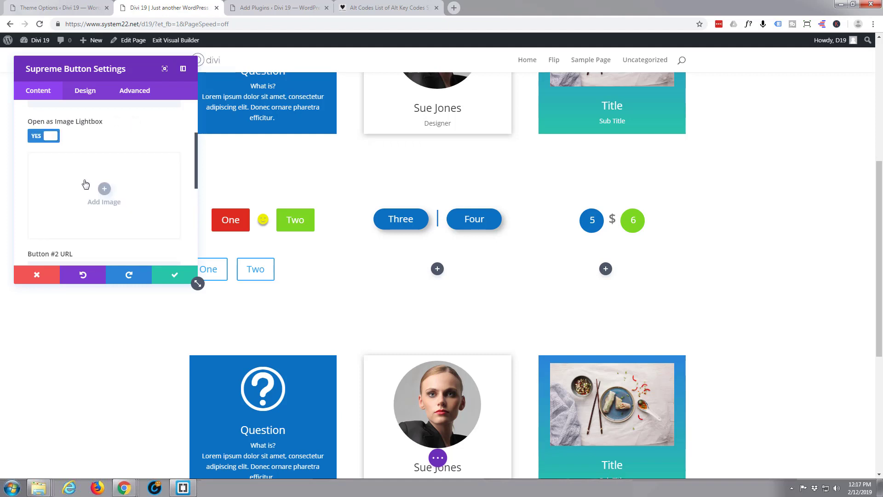
left_click(106, 191)
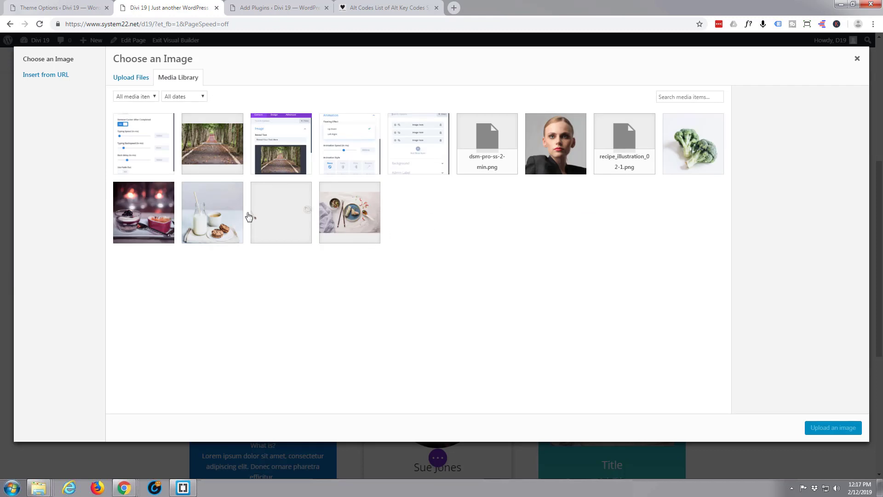
left_click(152, 221)
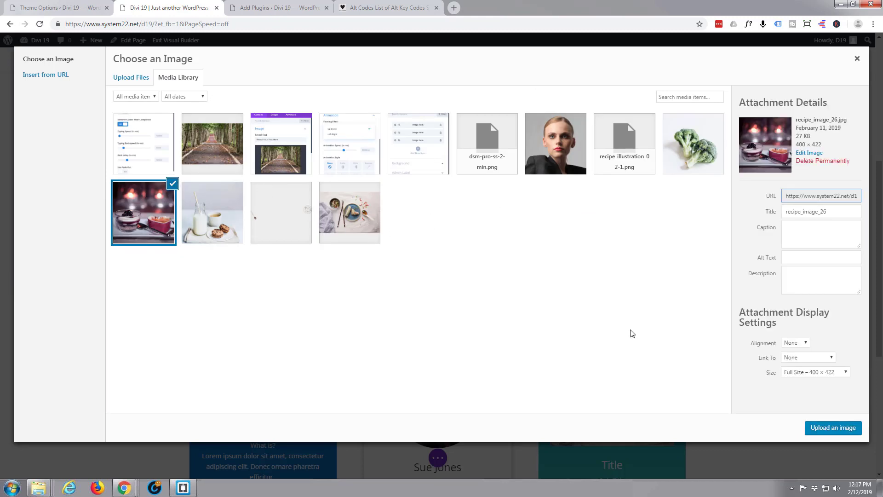
left_click(831, 429)
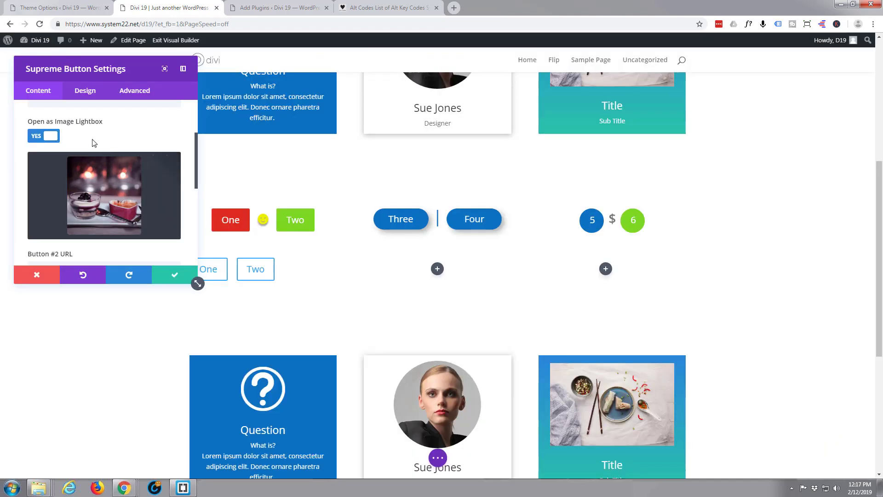
- Switch Open as Video Lightbox to YES for Button #2
mouse_move(98, 193)
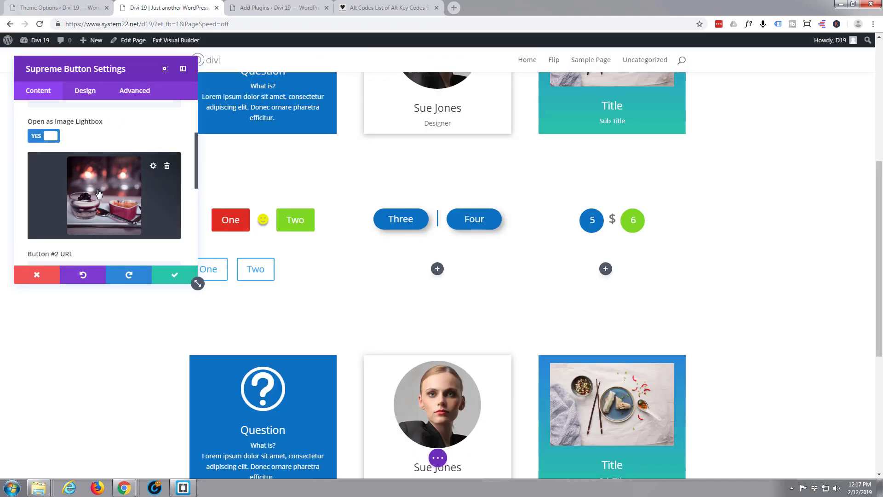
scroll(98, 192, "down", 2)
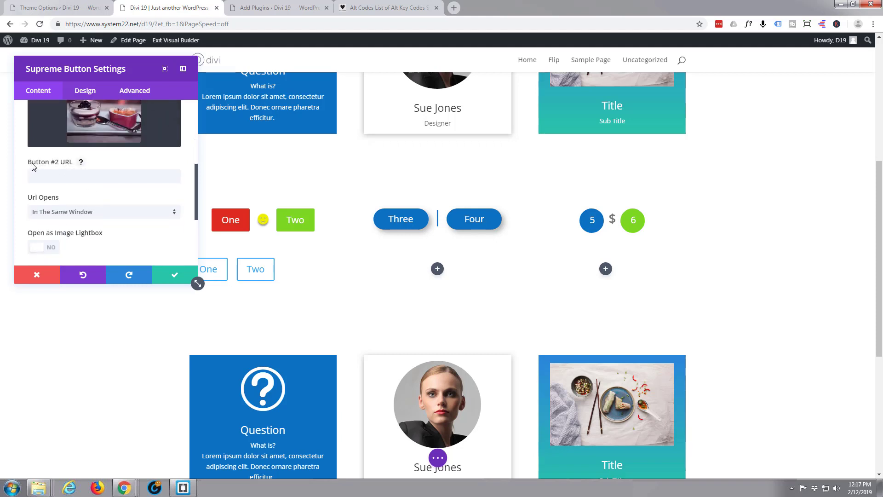
scroll(83, 192, "down", 2)
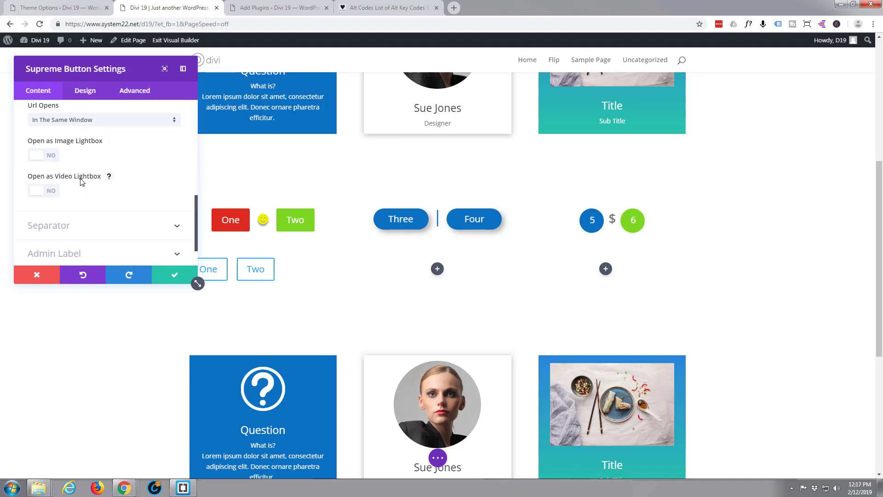
left_click(49, 191)
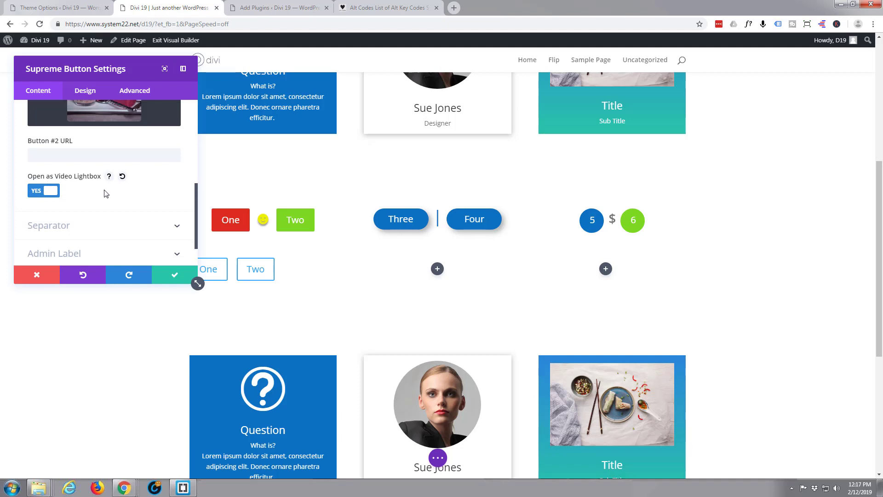
- Paste a YouTube video link into Button #2 URL and move the settings panel aside
left_click(109, 178)
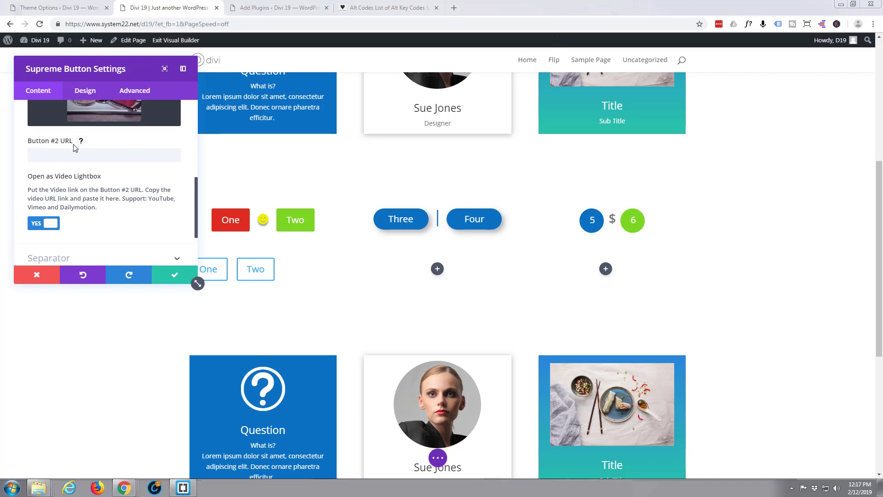
left_click(45, 156)
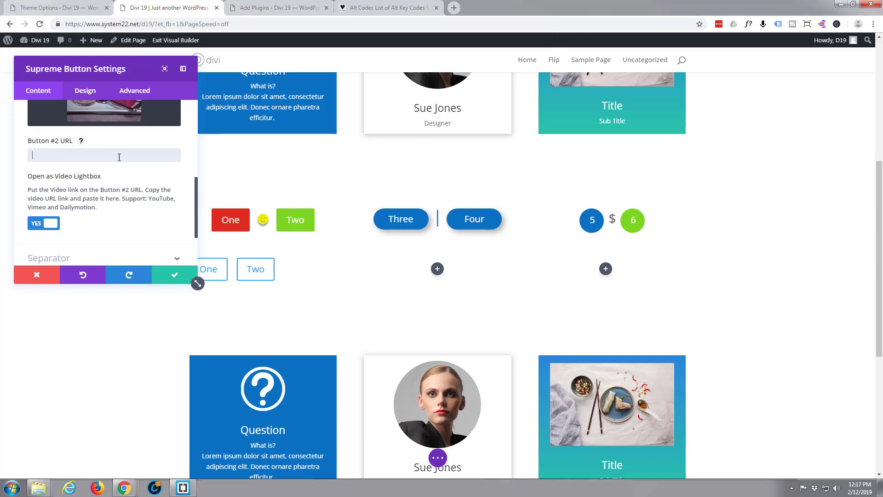
type("https://www.youtube.com/watch?v=oavn8ePx7FA")
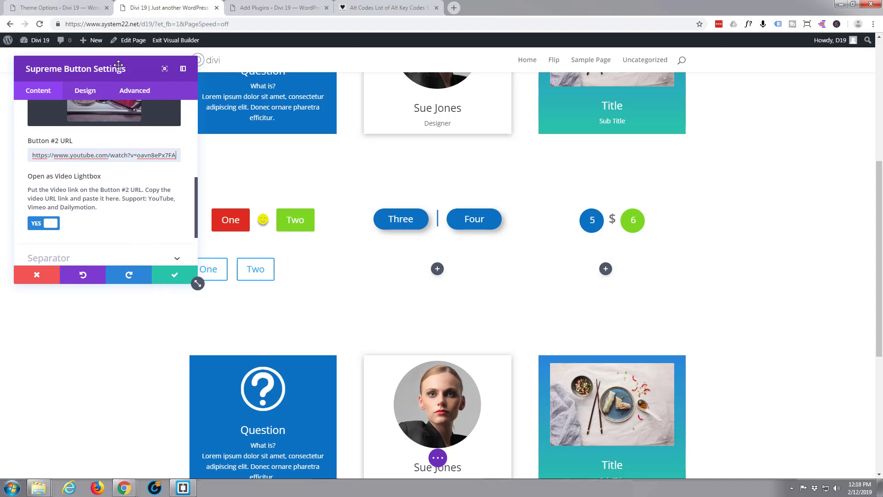
left_click_drag(118, 68, 554, 115)
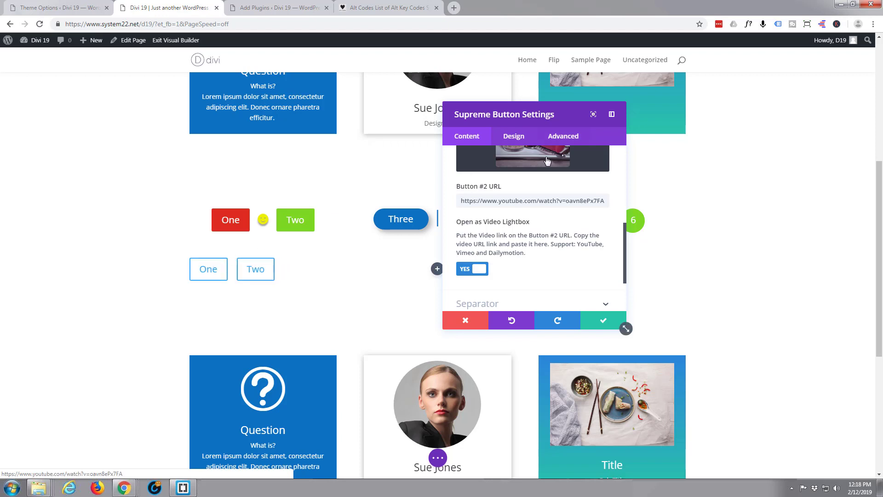
scroll(504, 243, "up", 3)
scroll(503, 237, "down", 3)
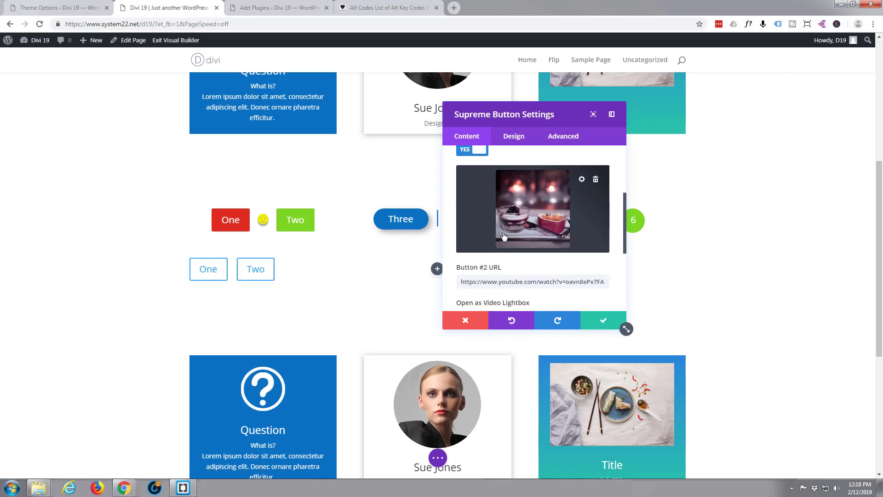
scroll(504, 236, "up", 4)
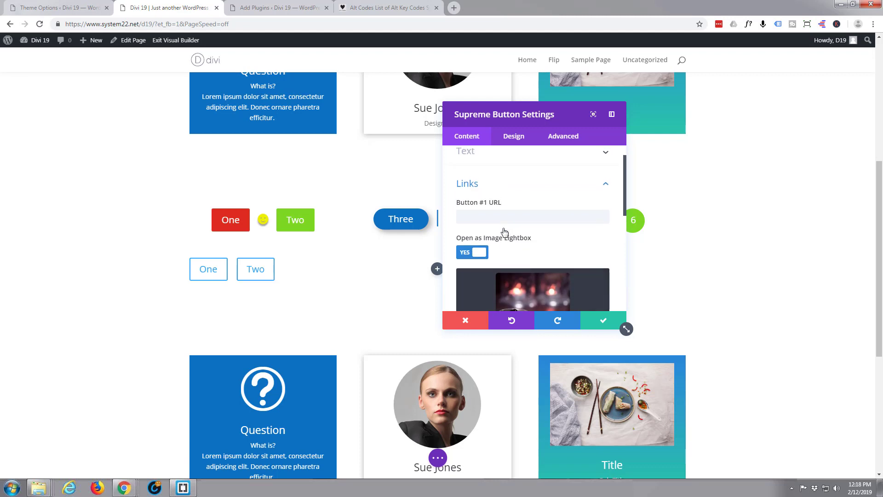
scroll(504, 232, "down", 3)
scroll(504, 232, "down", 1)
scroll(506, 230, "up", 3)
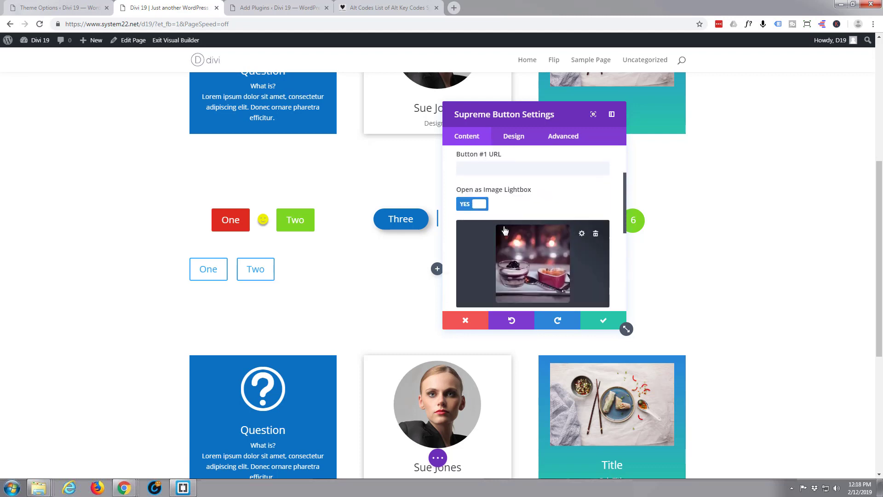
scroll(541, 216, "up", 2)
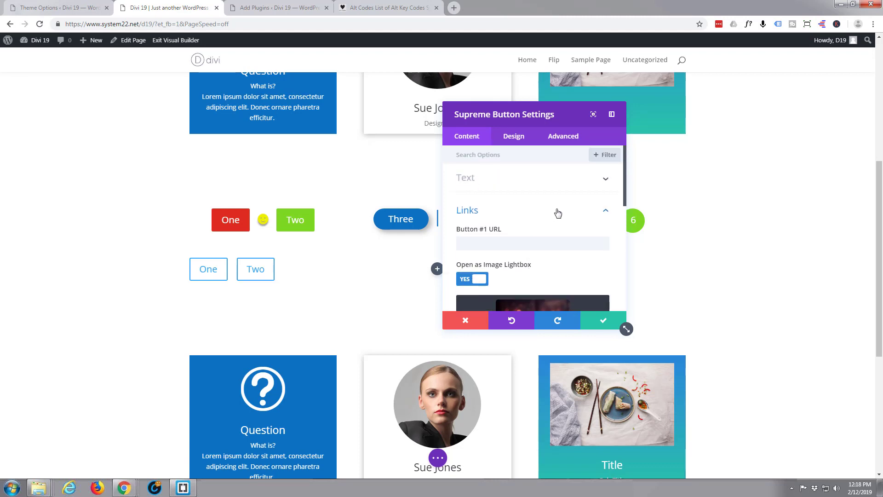
- Expand the Separator settings, try 'Text' as the separator label, then delete it to leave it empty
left_click(605, 210)
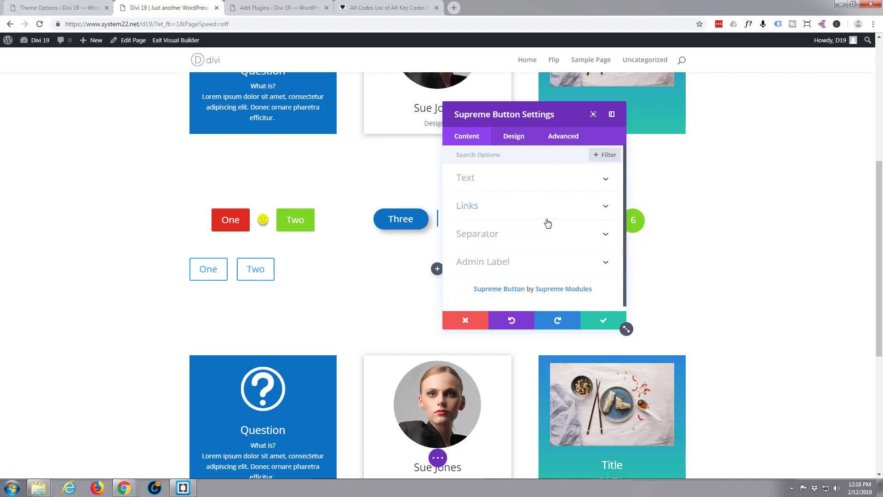
left_click(482, 234)
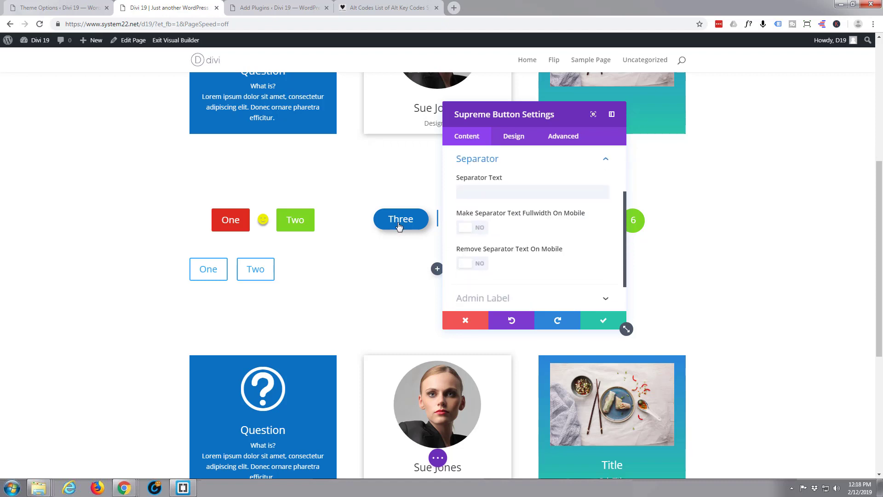
left_click(478, 189)
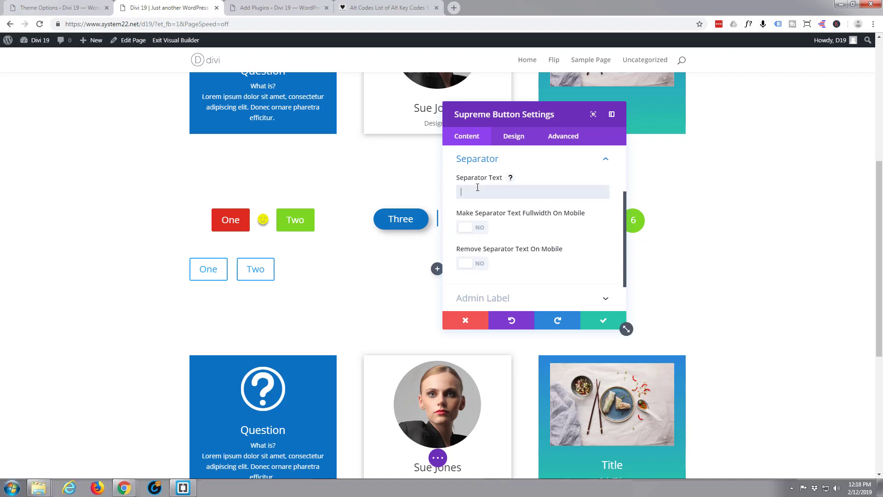
type("Text")
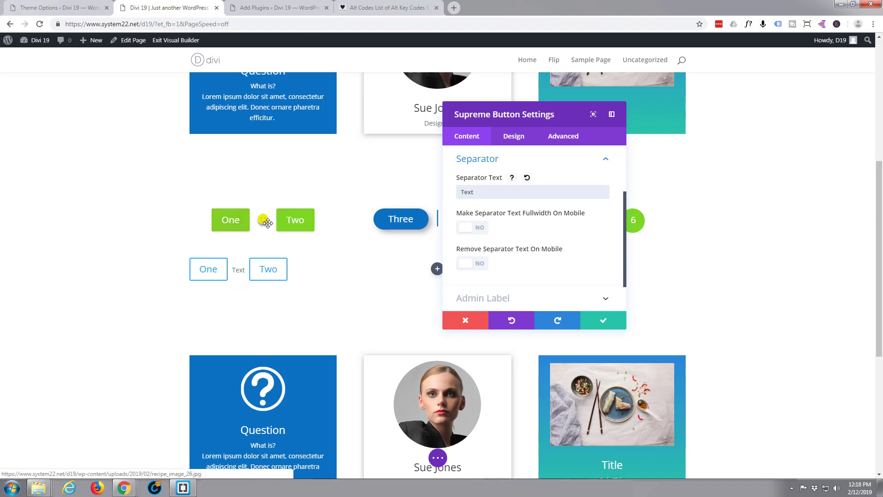
left_click_drag(474, 192, 453, 197)
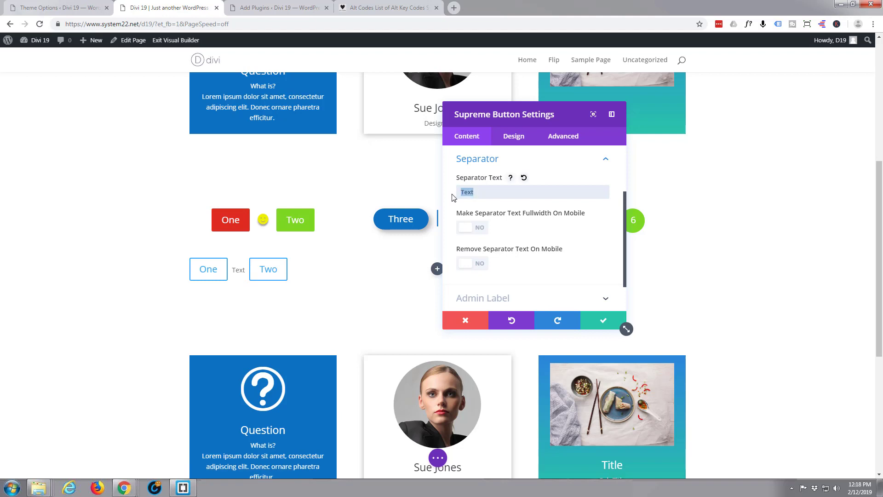
key("BackSpace")
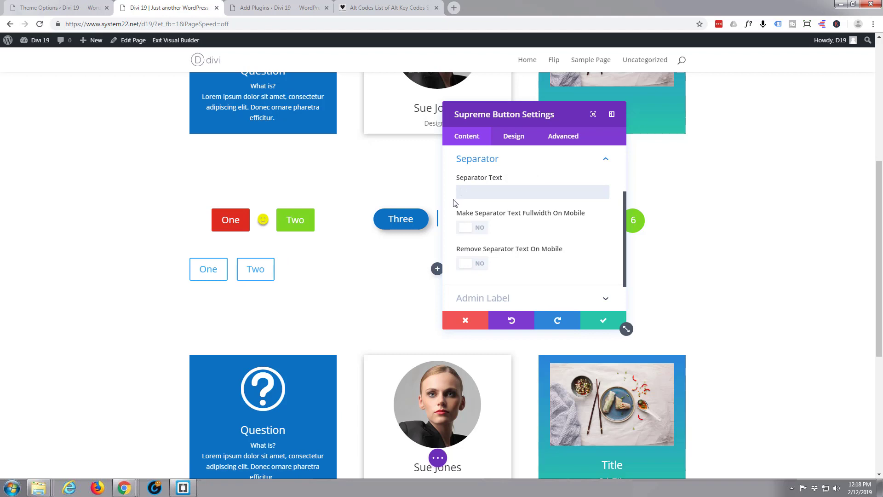
left_click(376, 8)
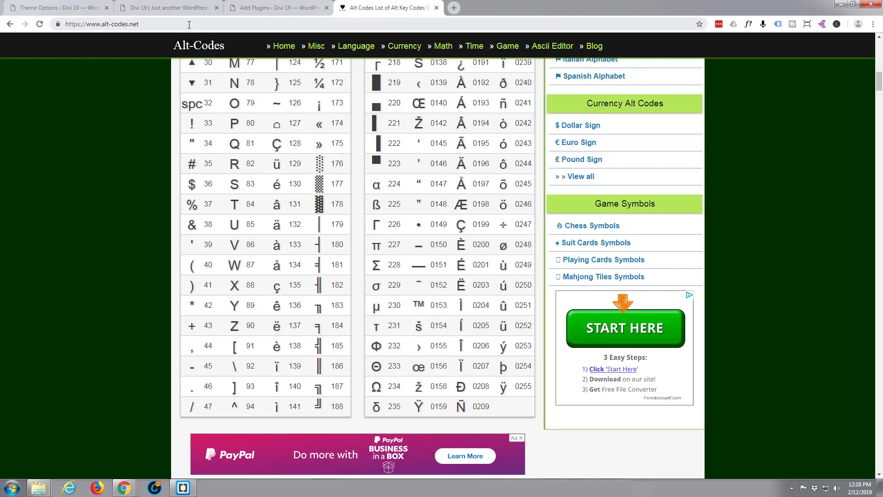
scroll(61, 239, "up", 5)
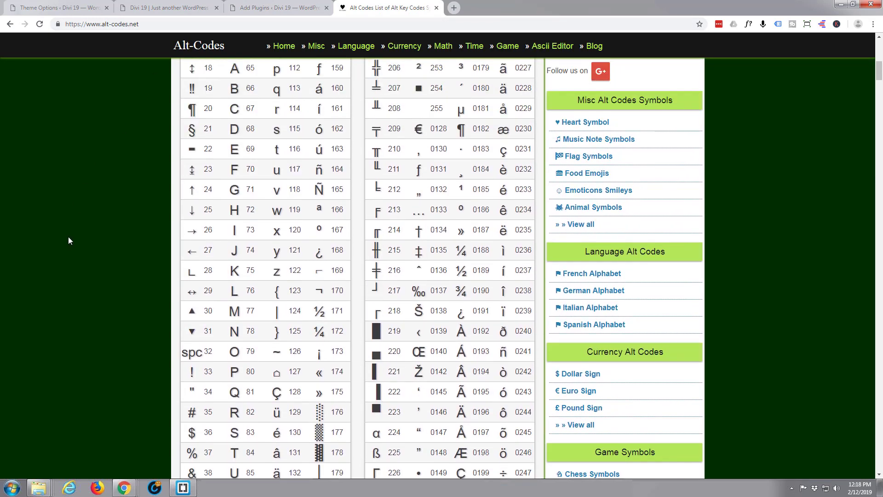
scroll(69, 237, "up", 7)
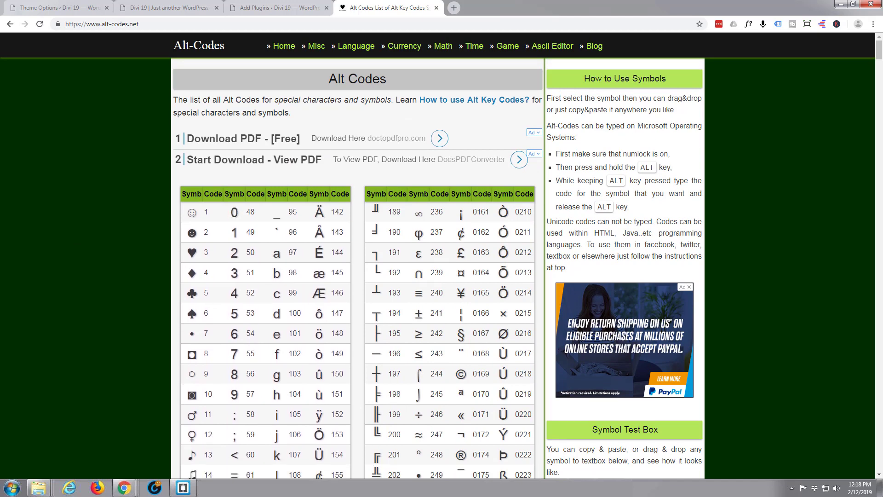
scroll(41, 221, "down", 3)
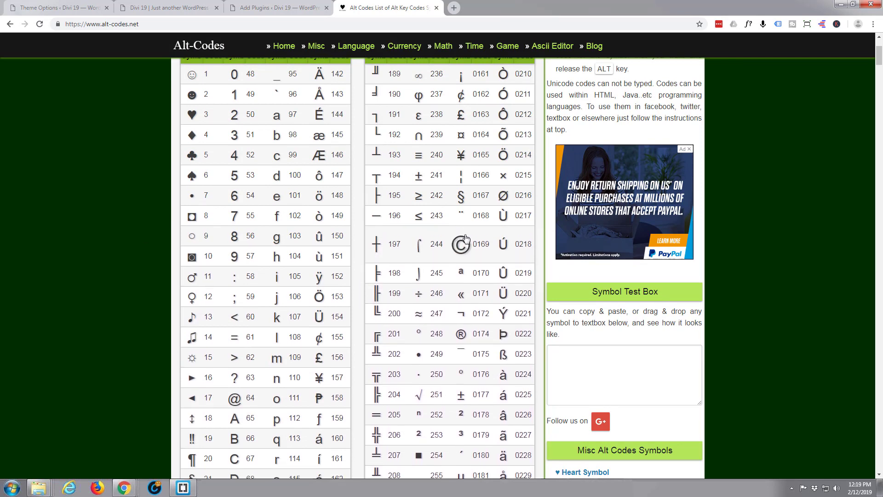
scroll(127, 275, "up", 1)
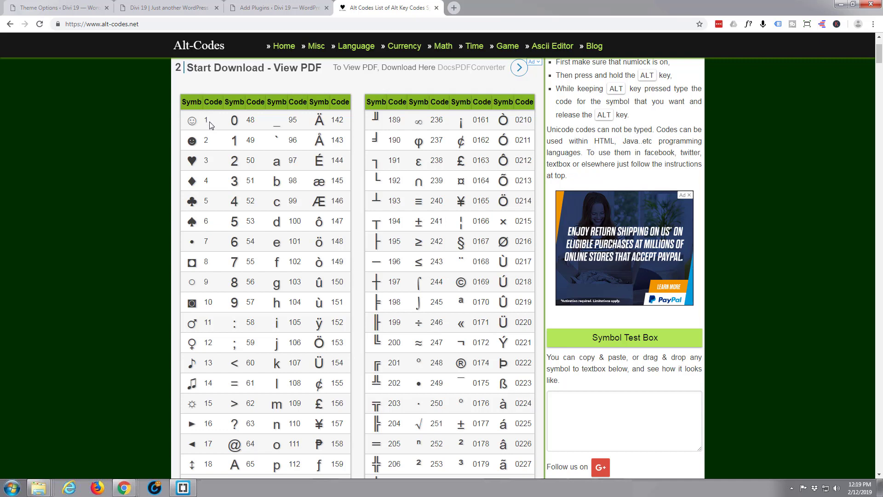
left_click(157, 9)
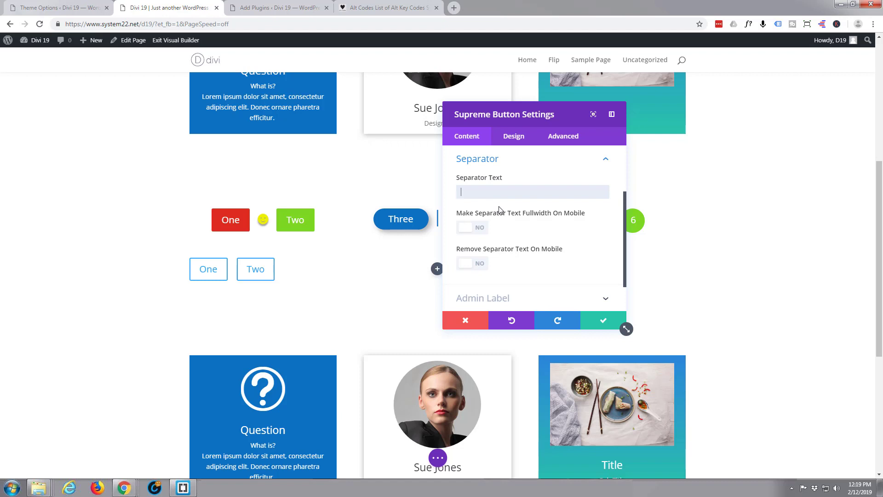
- Enter ☺ as the Separator Text between the One and Two buttons
type("☺")
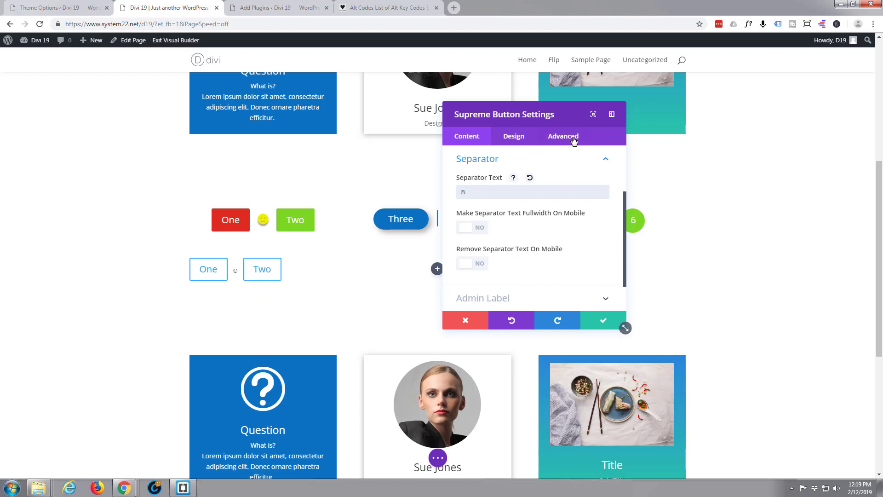
left_click(516, 141)
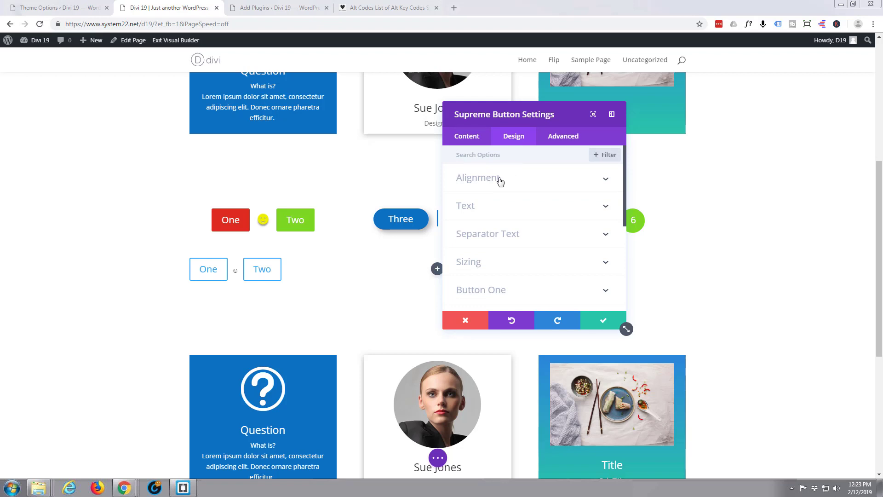
- Set Button Alignment to centre for the One, smiley and Two buttons
left_click(604, 183)
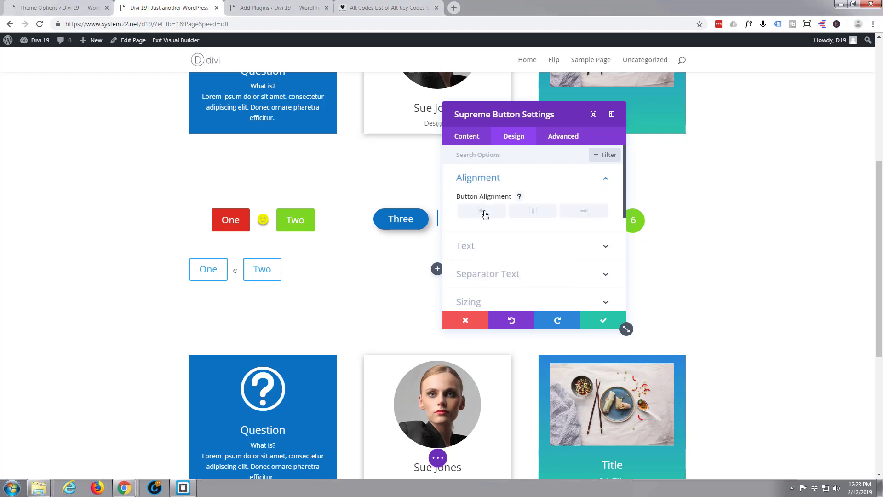
left_click(538, 214)
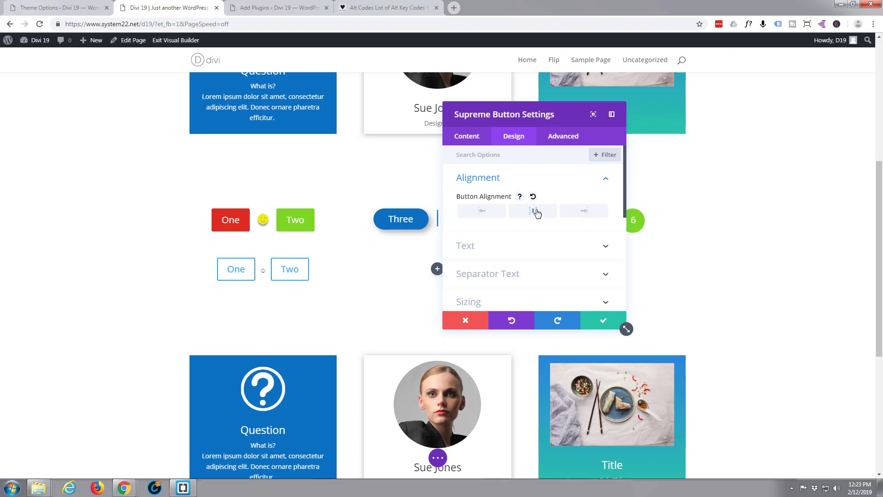
scroll(534, 214, "down", 1)
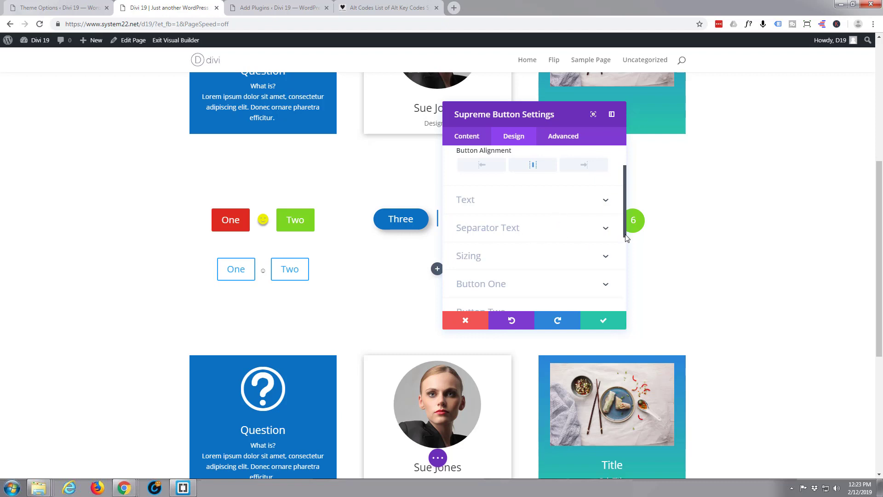
- Centre the separator text, colour the smiley yellow and enlarge it to 28px
left_click(606, 231)
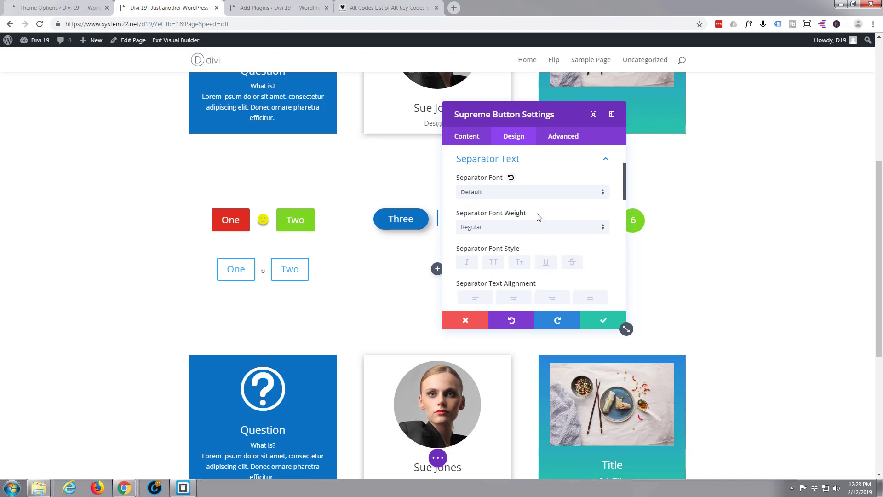
scroll(538, 214, "down", 2)
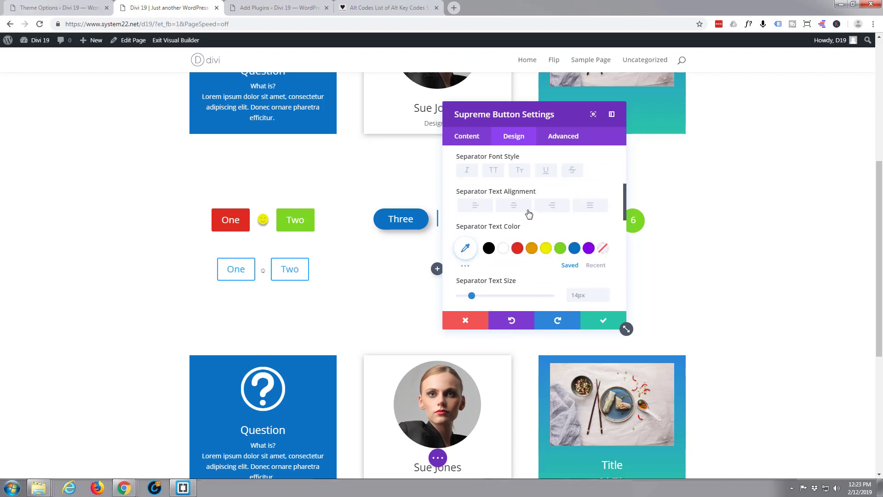
left_click(513, 207)
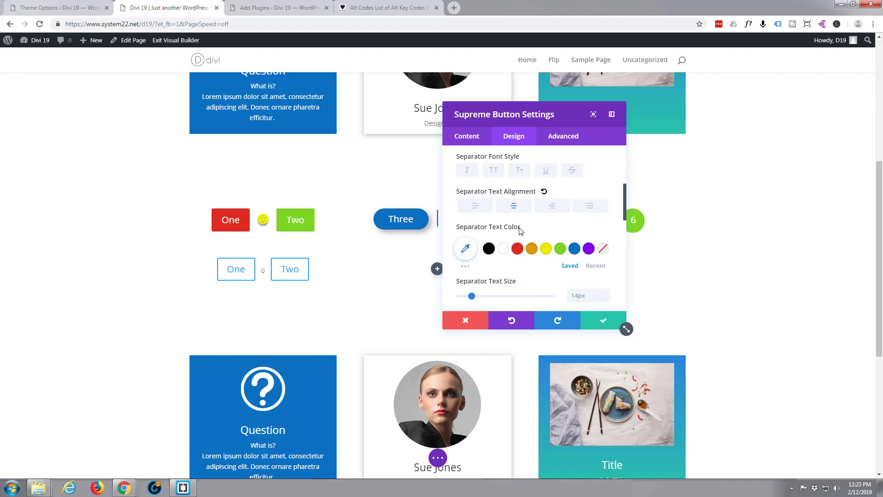
left_click(546, 249)
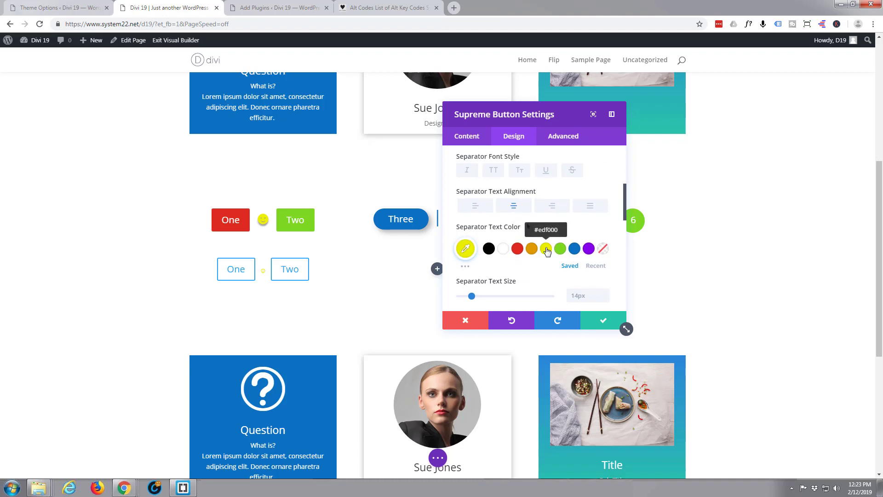
scroll(508, 251, "down", 1)
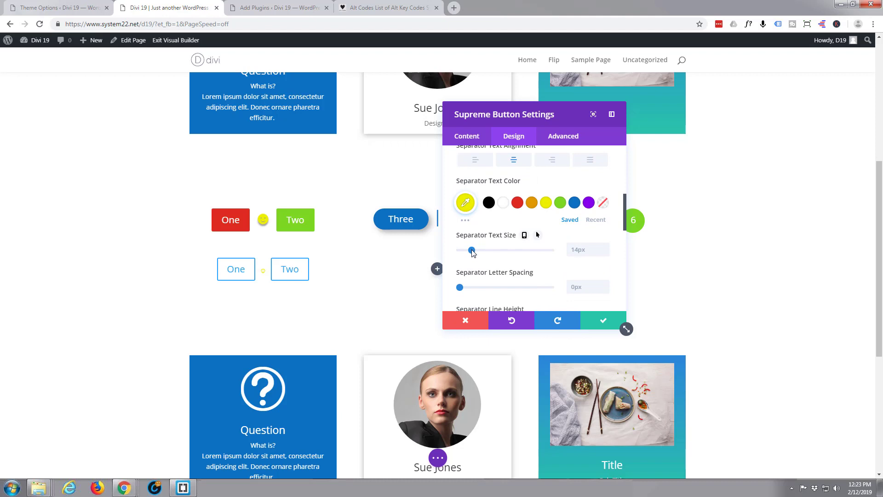
left_click_drag(472, 250, 486, 254)
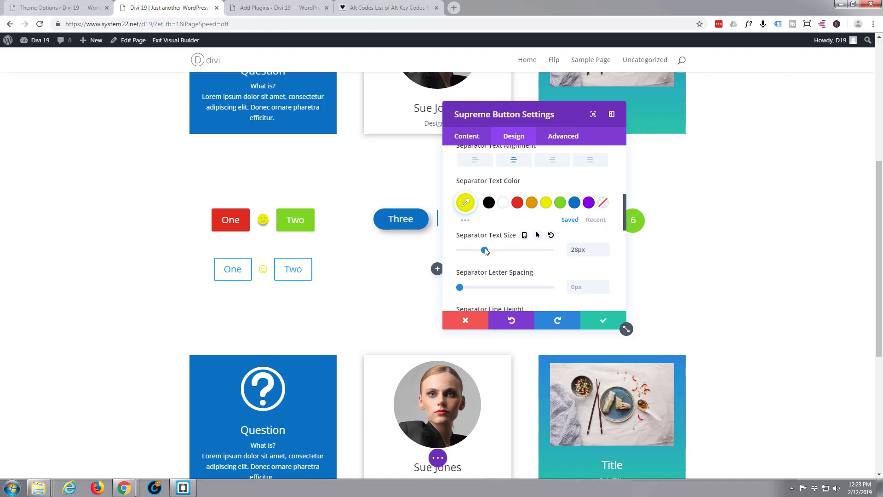
- Try a text shadow on the separator, then reset it to none
scroll(496, 235, "down", 5)
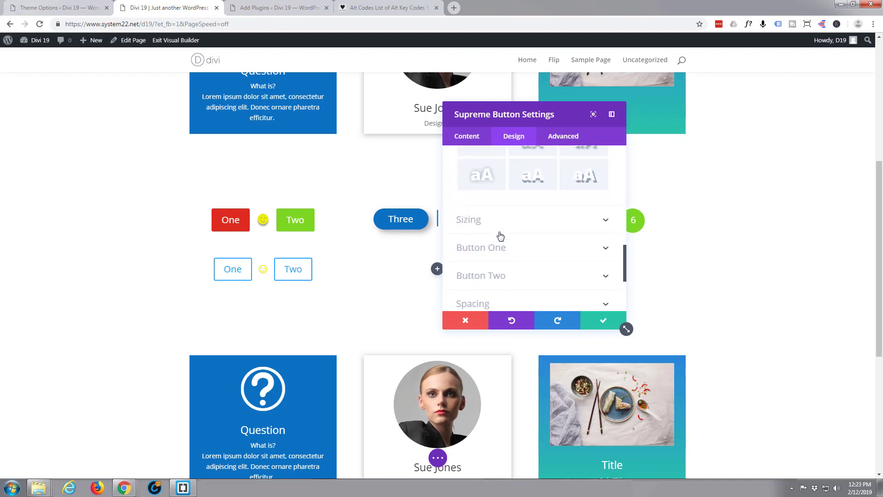
scroll(500, 236, "up", 1)
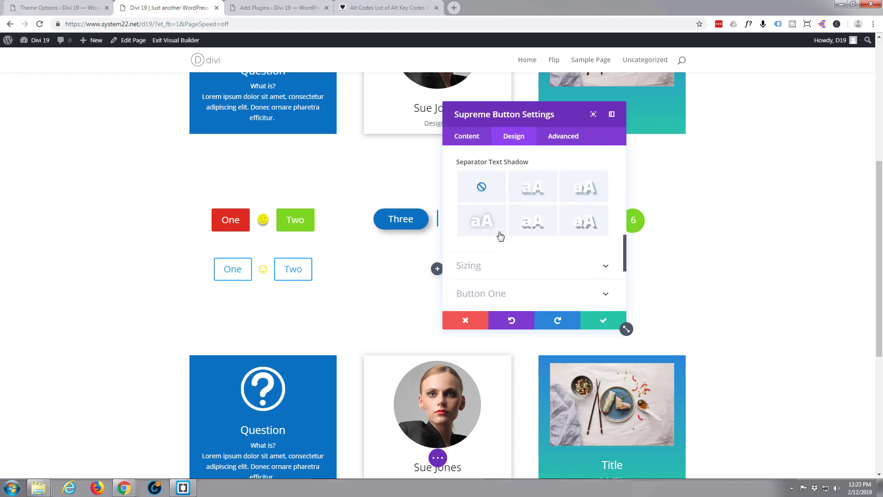
left_click(538, 192)
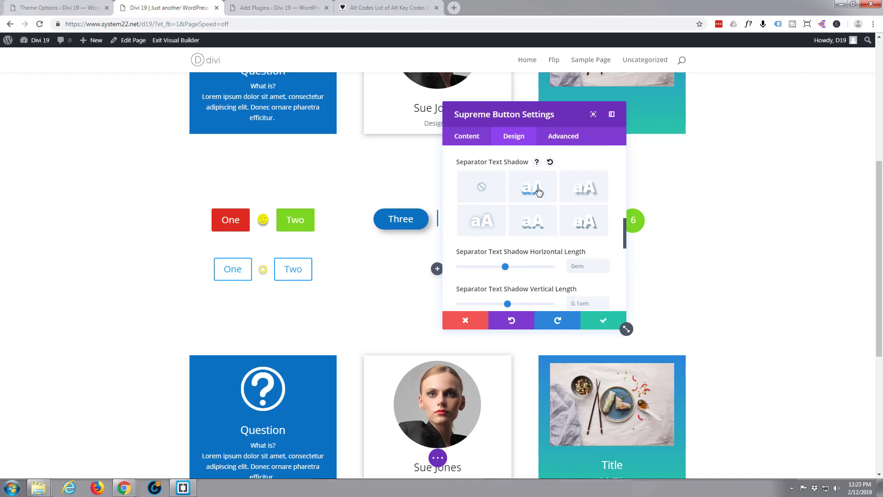
left_click(482, 188)
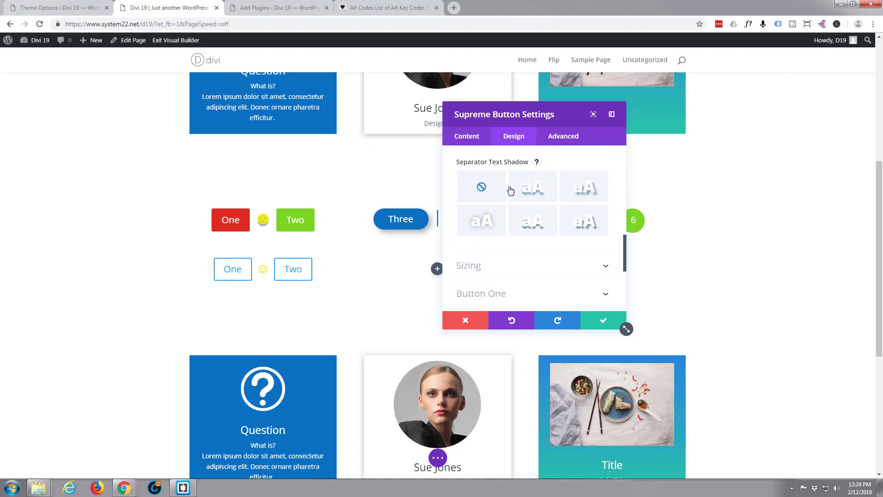
left_click(466, 137)
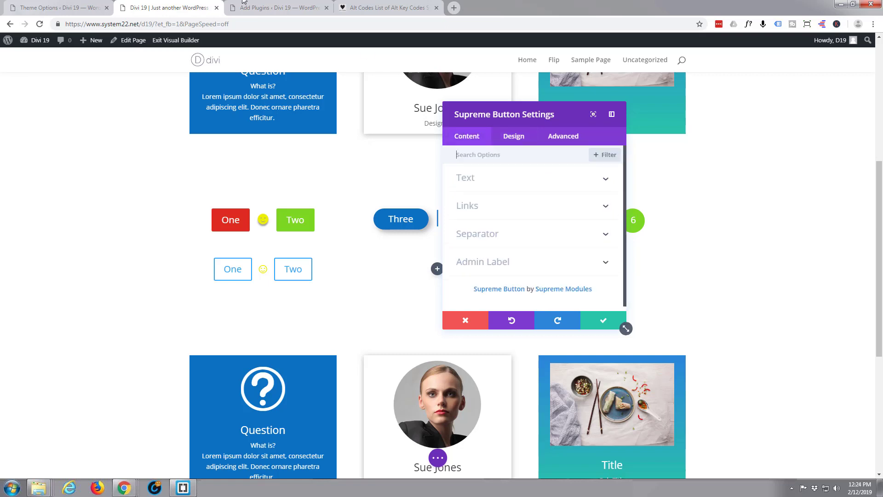
- Look up the alt code, then replace the separator's ☺ with a filled ☻ smiley
left_click(377, 10)
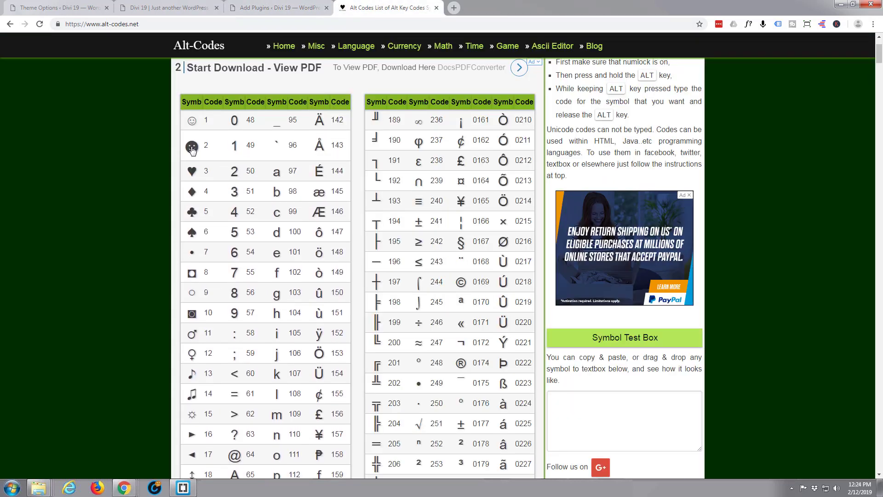
left_click(143, 9)
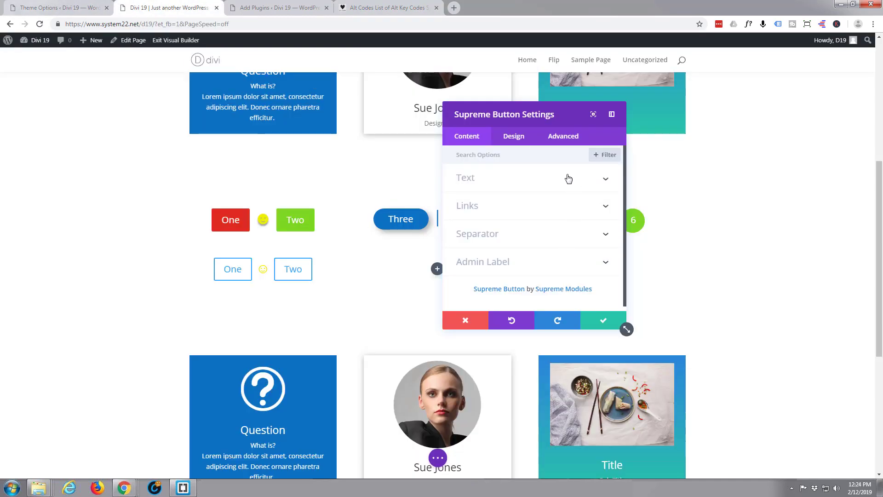
left_click(532, 239)
left_click_drag(467, 192, 453, 197)
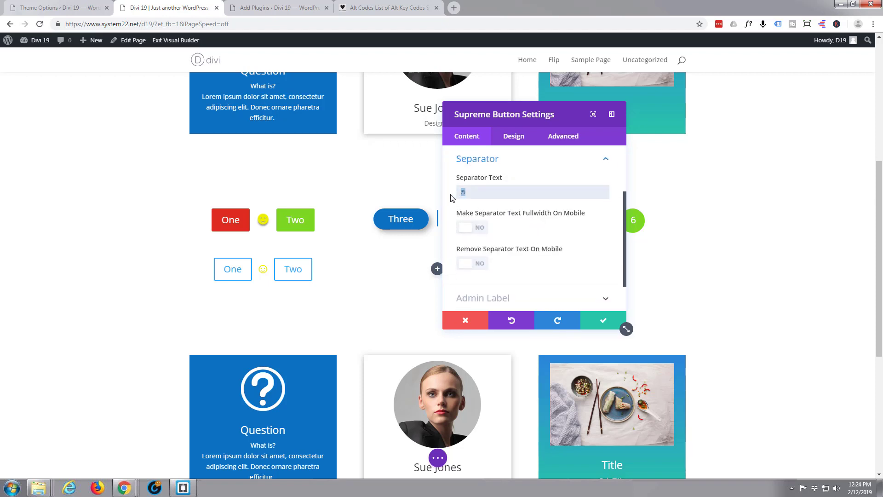
type("☻")
- Enlarge the separator text size to 37px
left_click(517, 138)
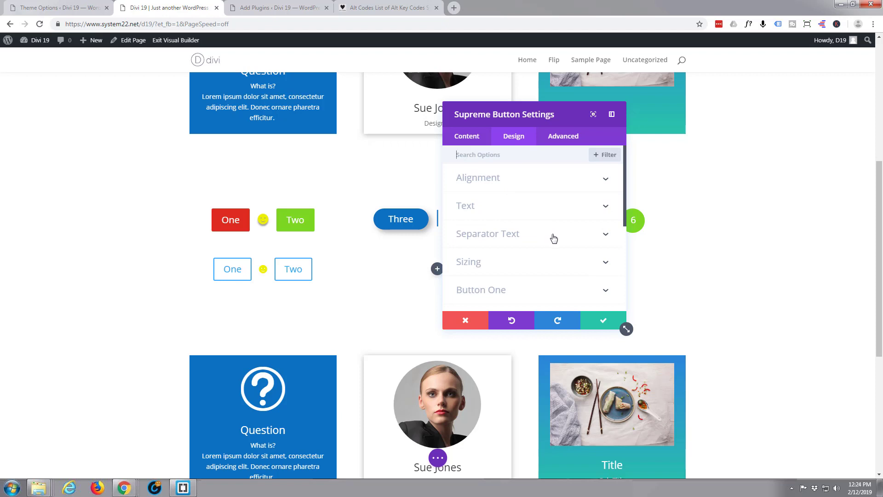
left_click(554, 236)
scroll(532, 229, "down", 3)
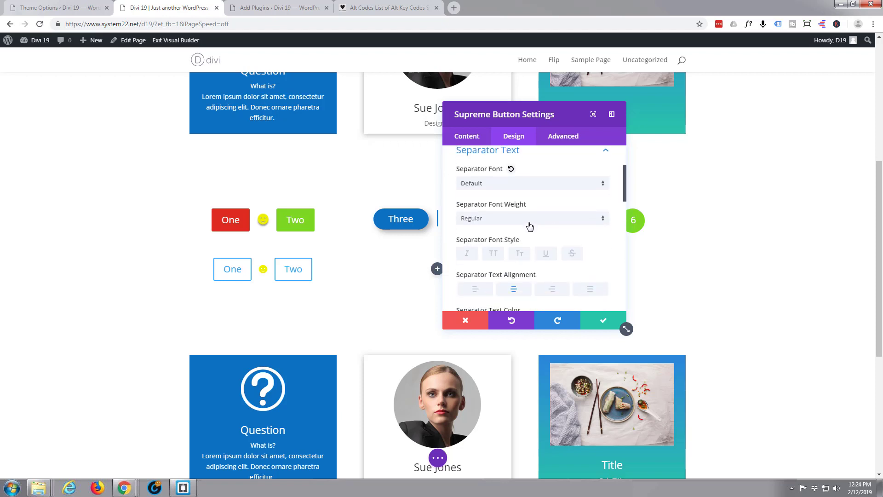
scroll(532, 228, "down", 1)
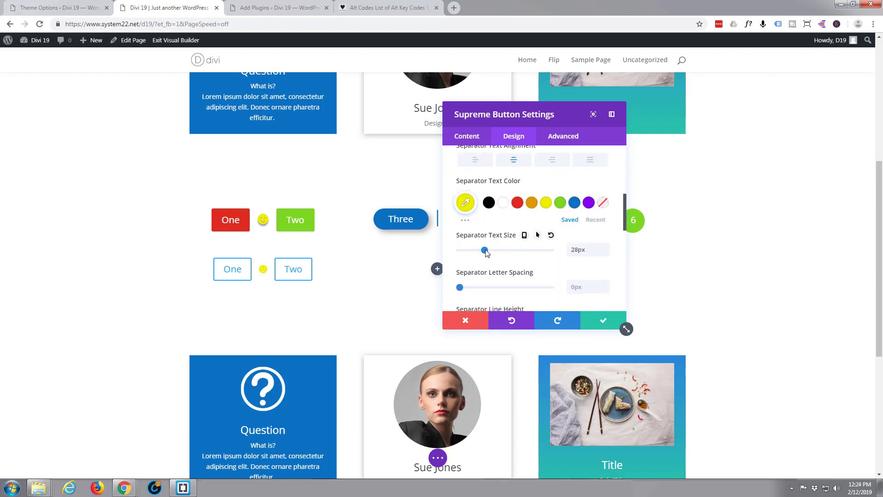
left_click_drag(486, 251, 492, 251)
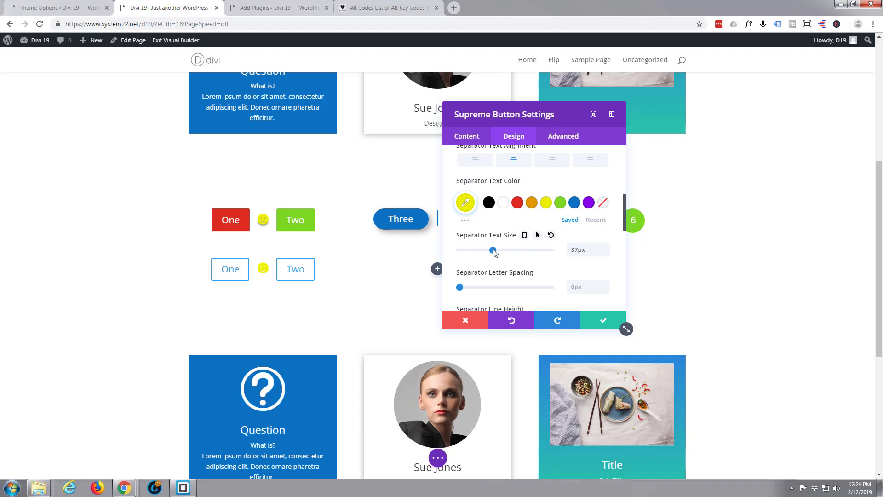
- Apply a Separator Text Shadow preset to the smiley
scroll(493, 253, "down", 3)
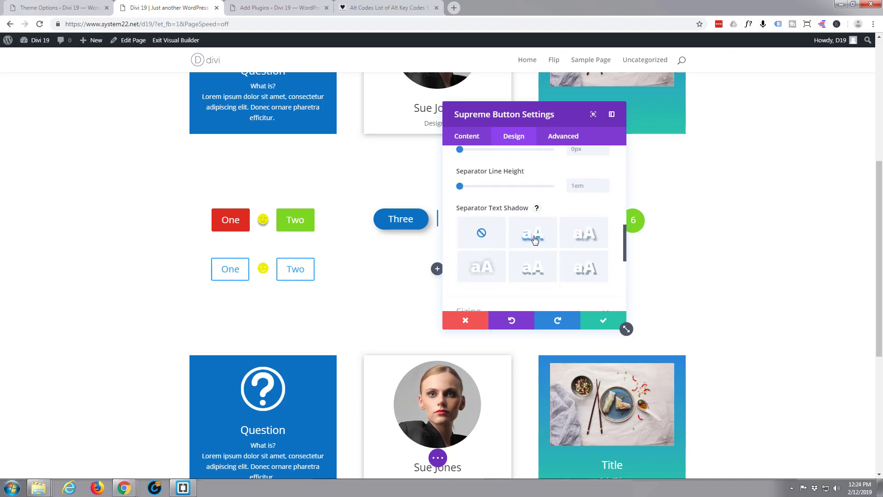
left_click(535, 240)
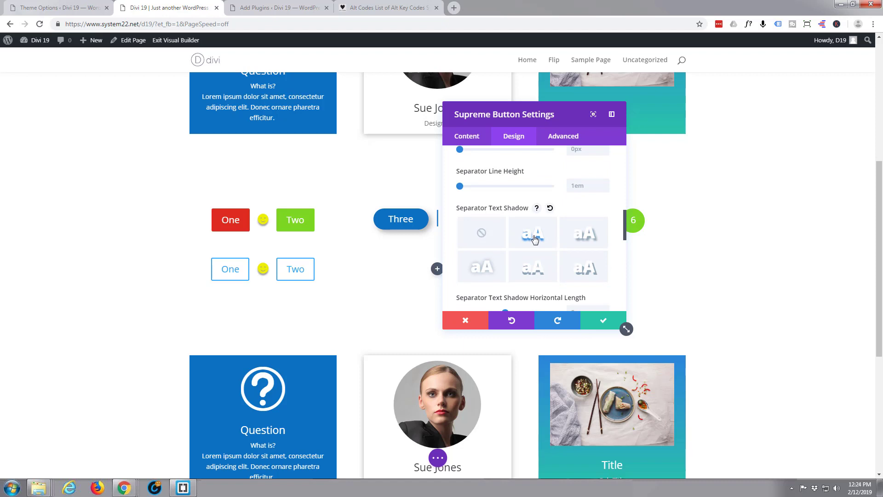
scroll(524, 212, "down", 1)
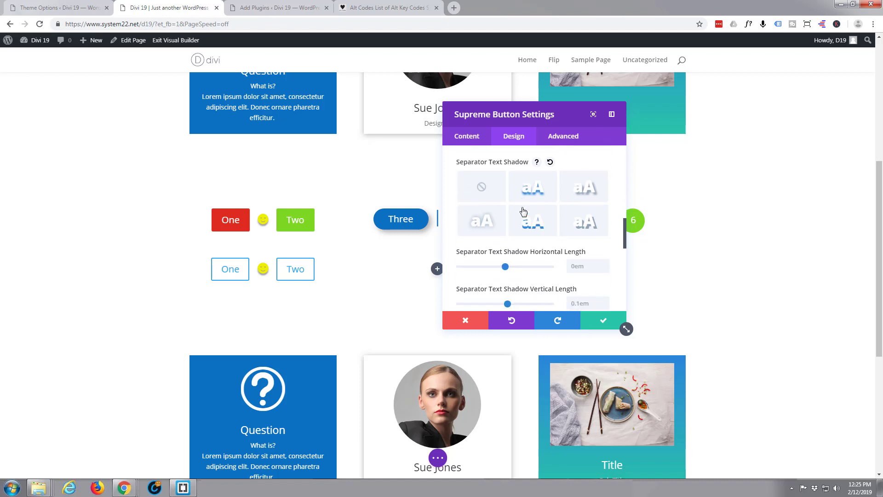
scroll(524, 212, "down", 2)
scroll(523, 211, "down", 2)
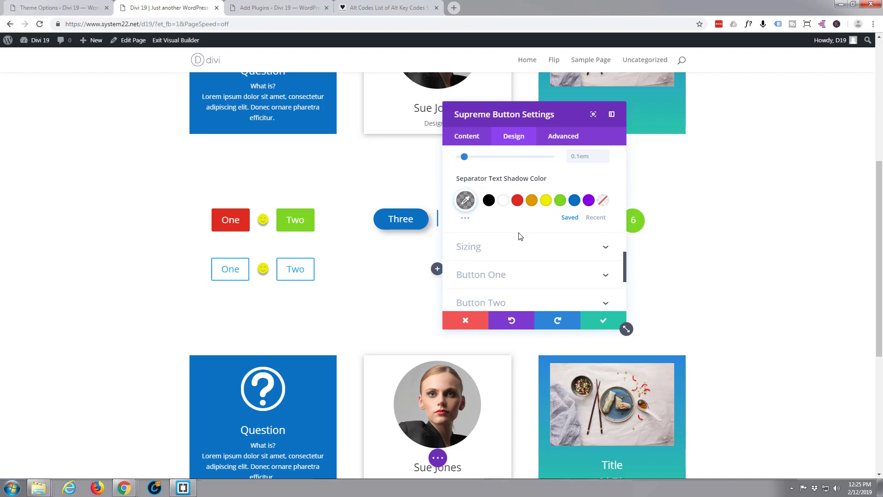
scroll(520, 235, "down", 1)
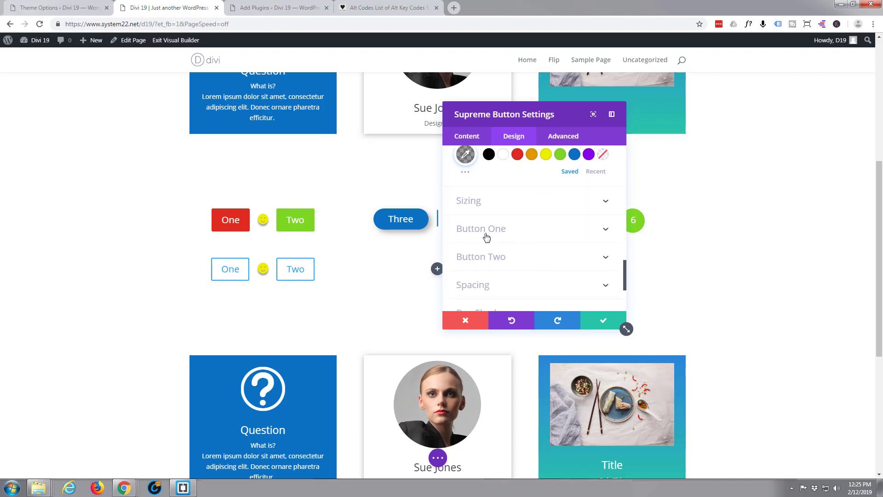
- Enable custom styles for Button One and make its text white
left_click(519, 232)
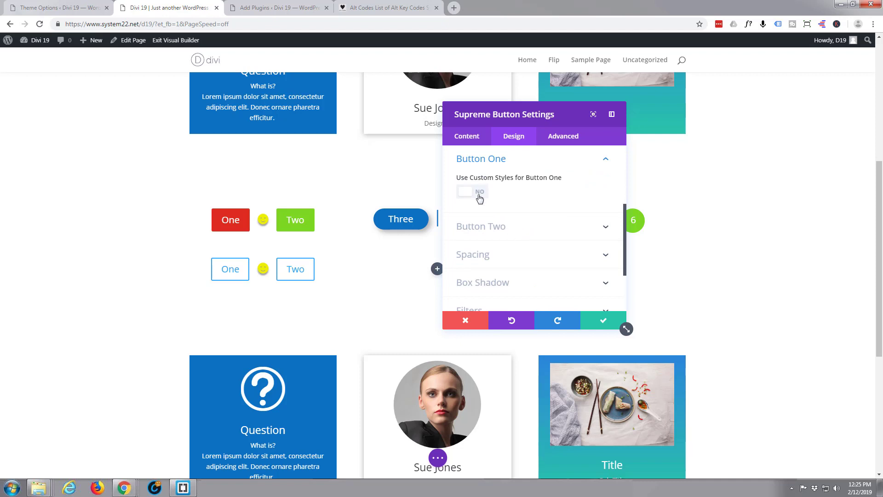
left_click(480, 198)
scroll(504, 200, "down", 1)
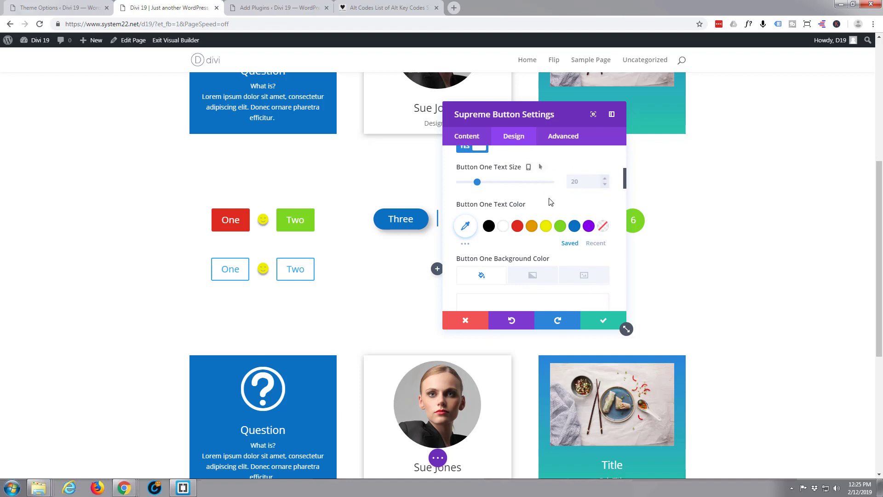
scroll(535, 203, "down", 1)
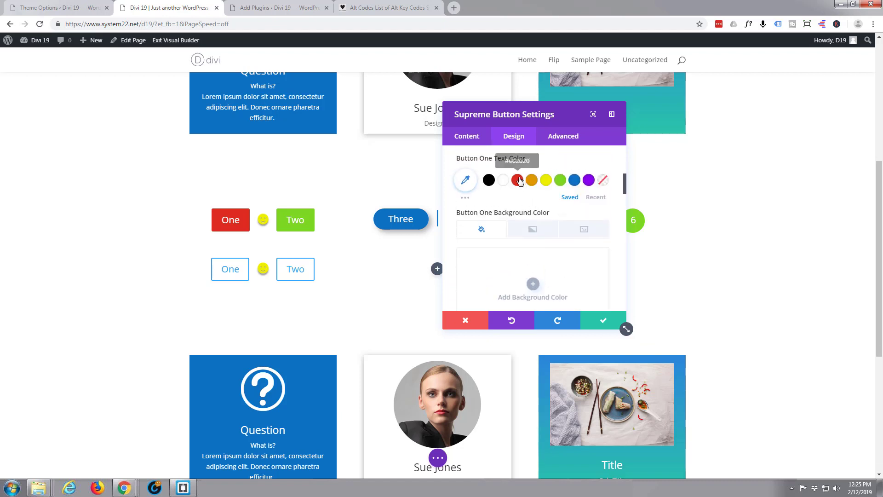
left_click(517, 182)
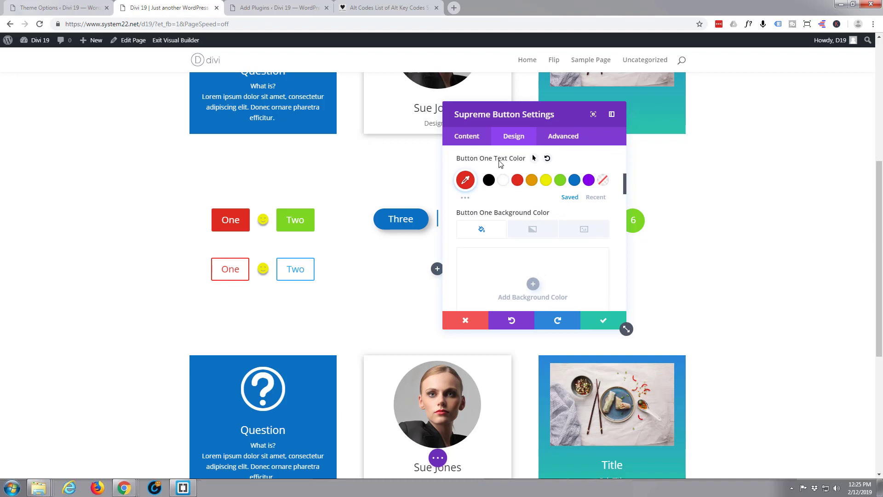
left_click(503, 180)
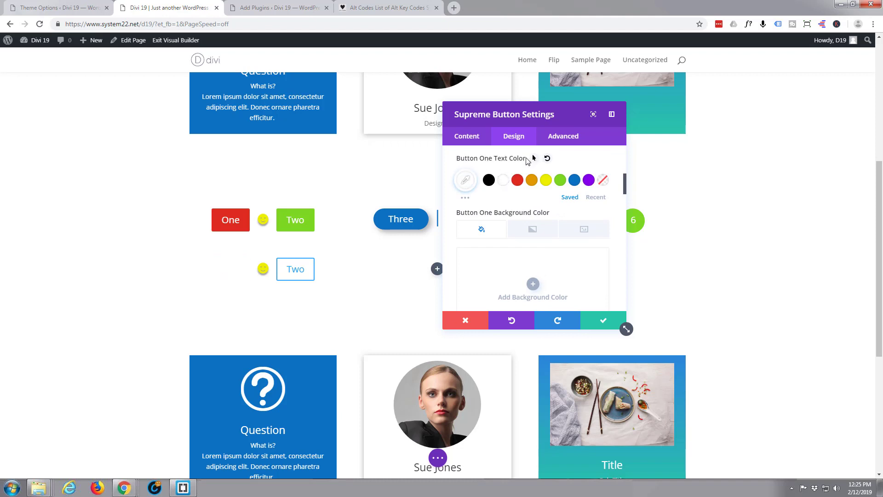
scroll(538, 178, "down", 3)
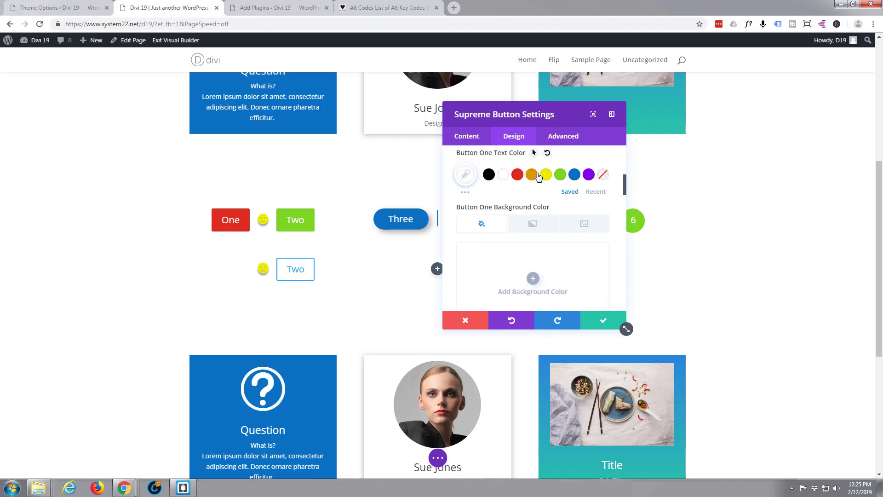
scroll(538, 178, "up", 2)
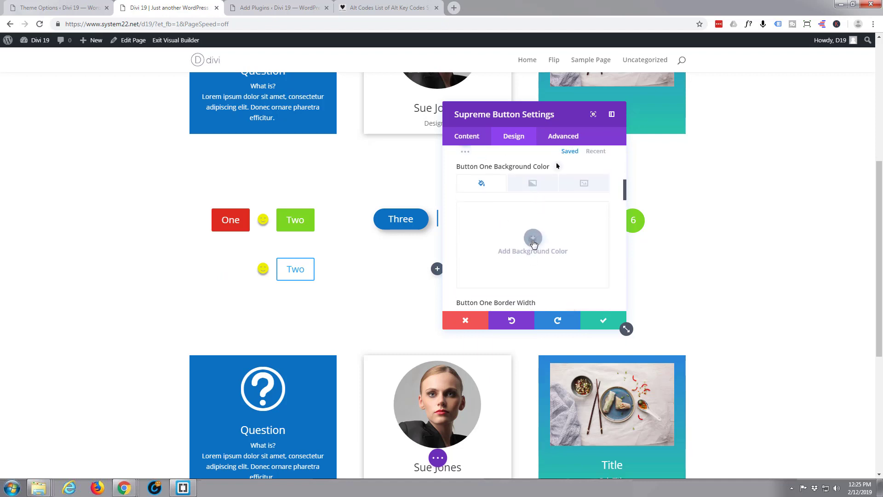
- Give Button One a red #e02b20 background and a red border
left_click(532, 237)
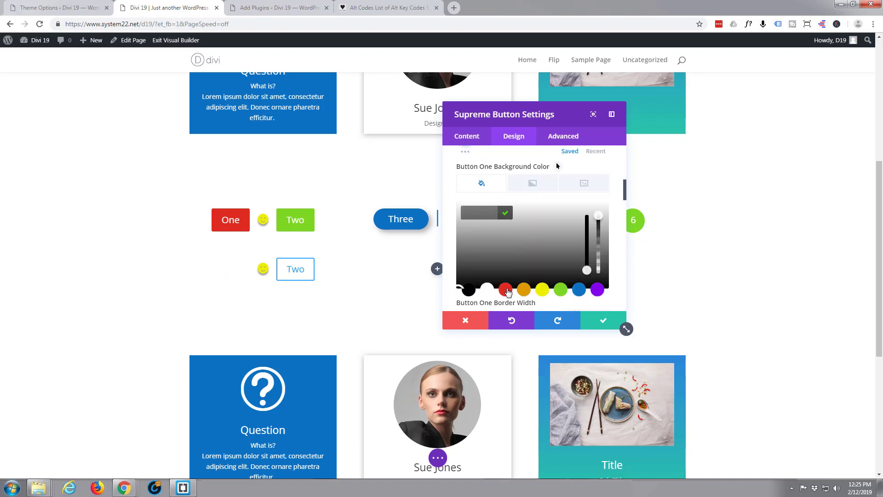
left_click(506, 289)
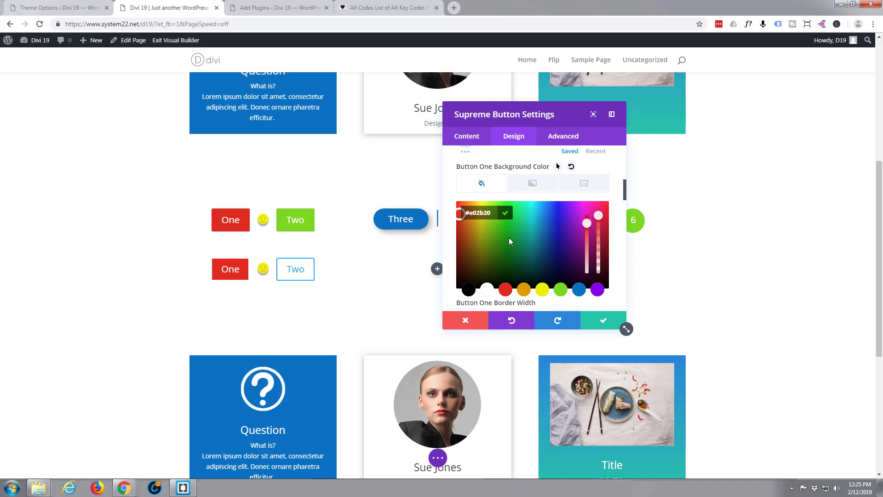
scroll(509, 237, "down", 2)
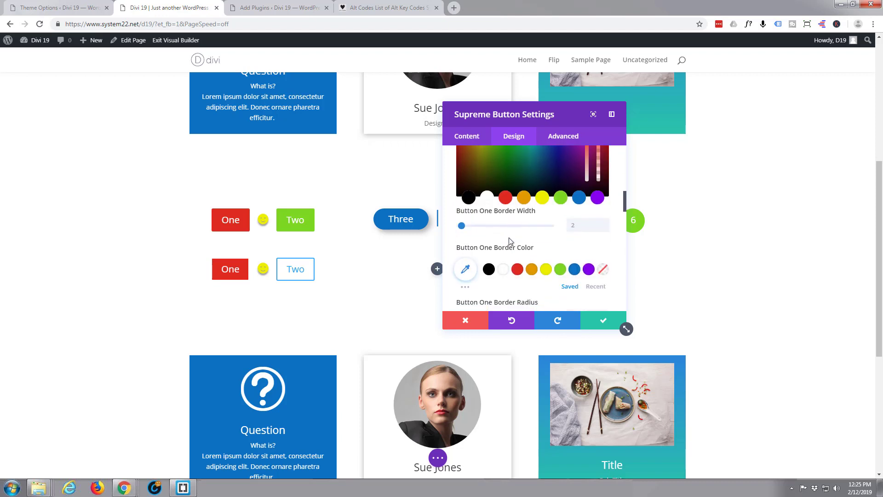
left_click(518, 270)
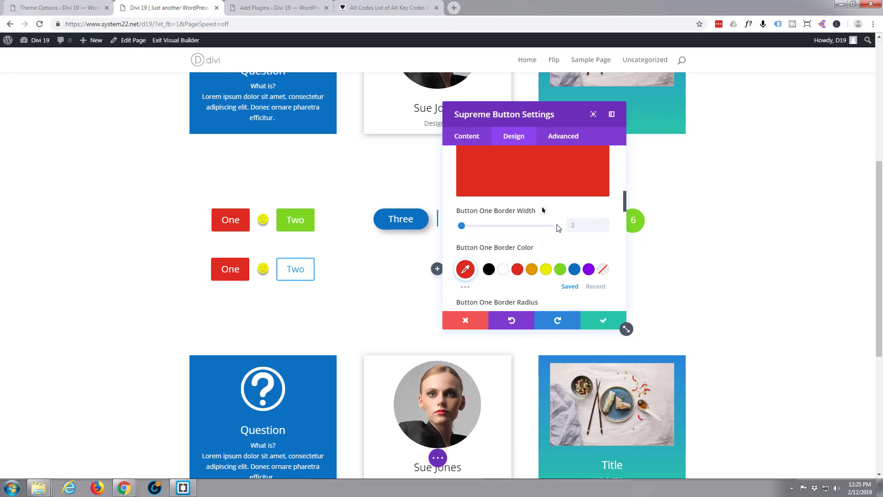
scroll(558, 228, "up", 2)
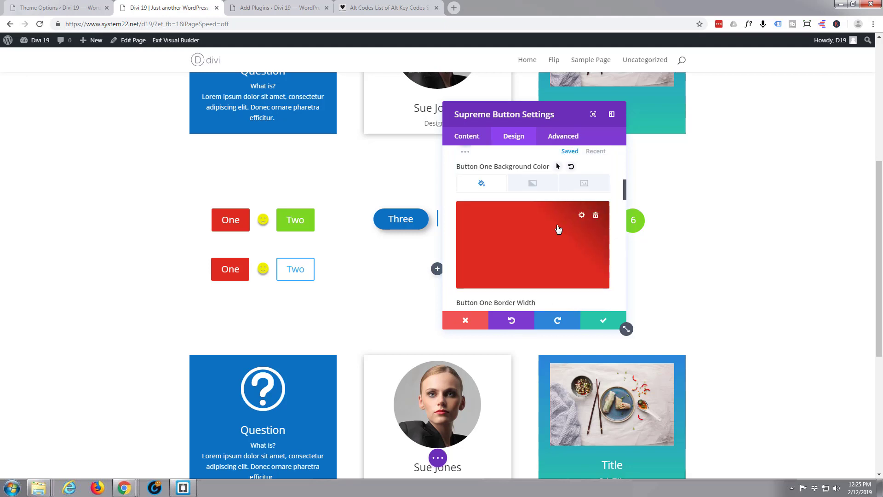
scroll(557, 229, "up", 1)
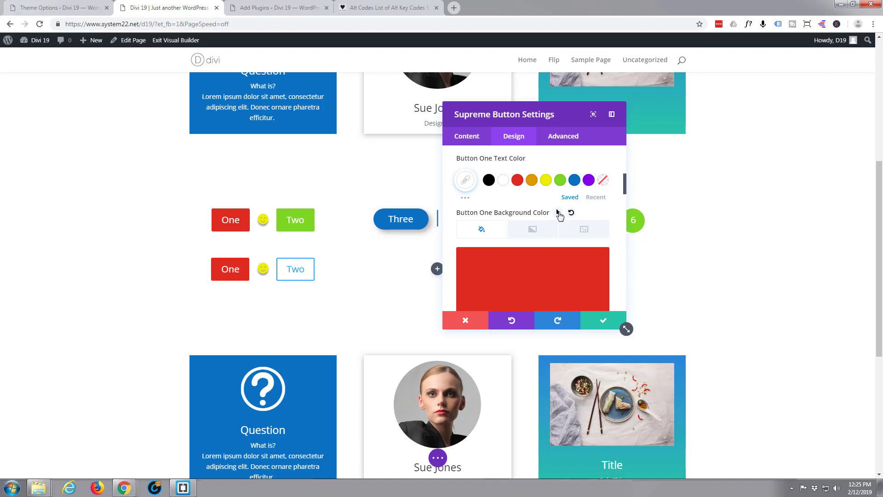
- Set Button One's hover background and hover border colours to green #7cda24
left_click(558, 212)
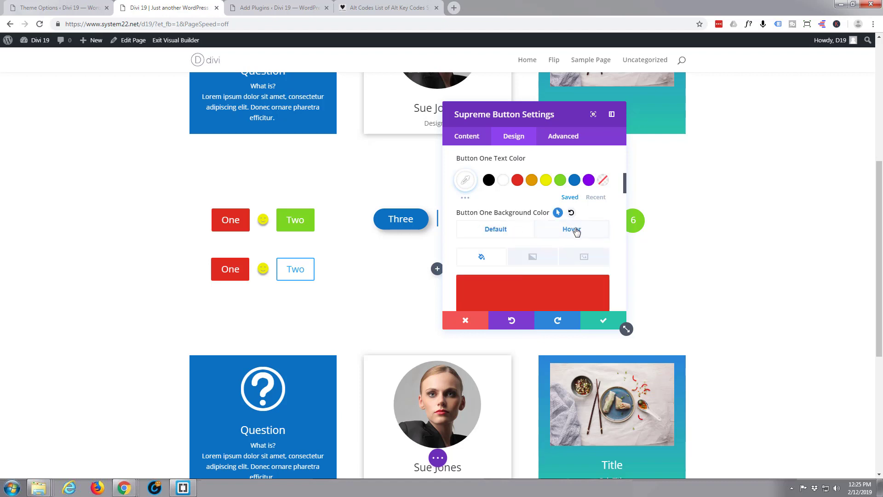
left_click(576, 231)
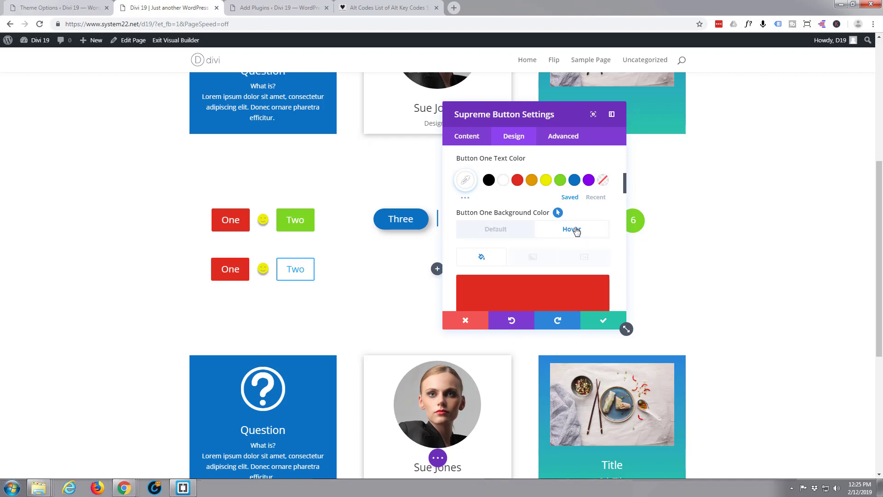
scroll(553, 225, "down", 2)
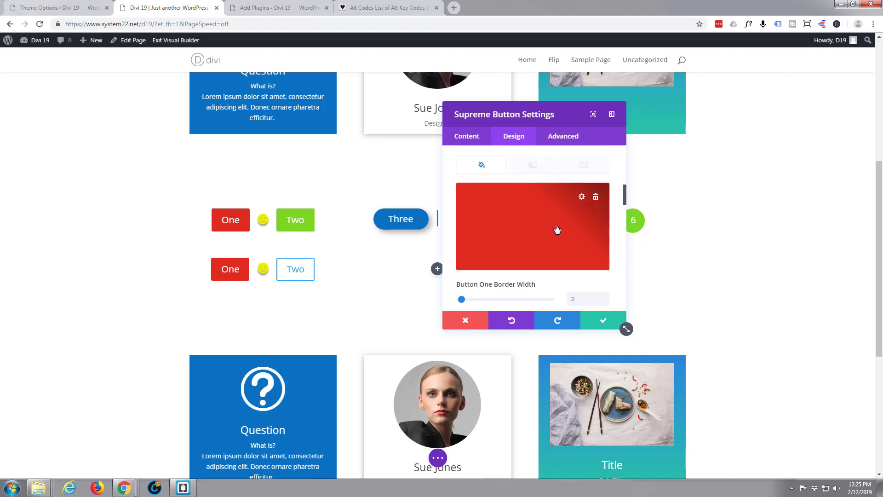
left_click(556, 229)
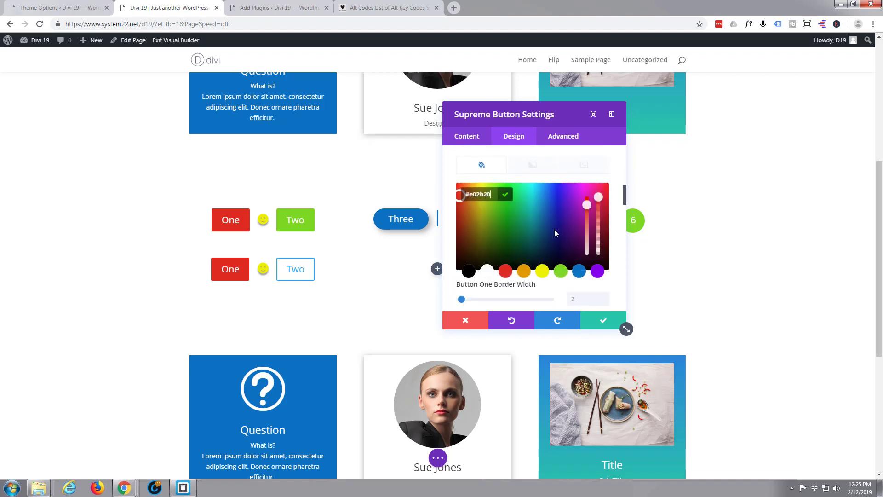
left_click(561, 271)
scroll(544, 256, "down", 2)
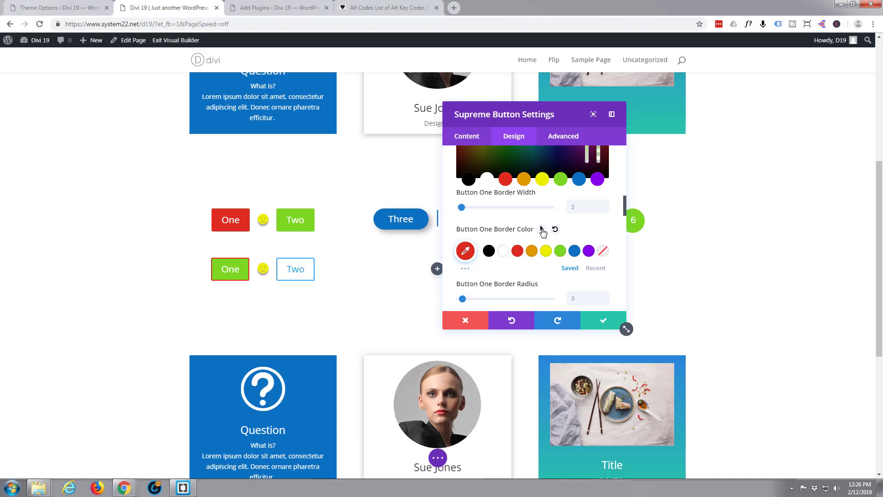
left_click(542, 229)
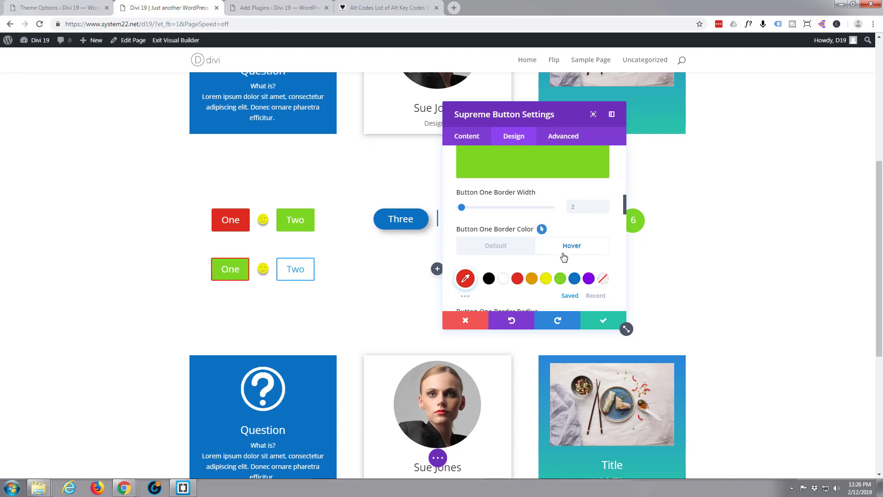
left_click(563, 282)
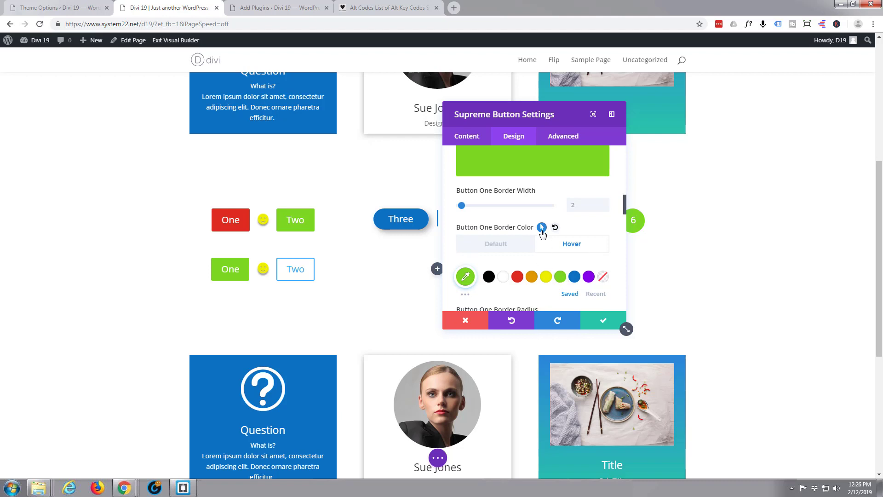
- Switch Show Button One Icon to NO so Button One shows only its text
scroll(541, 232, "down", 5)
scroll(542, 234, "down", 10)
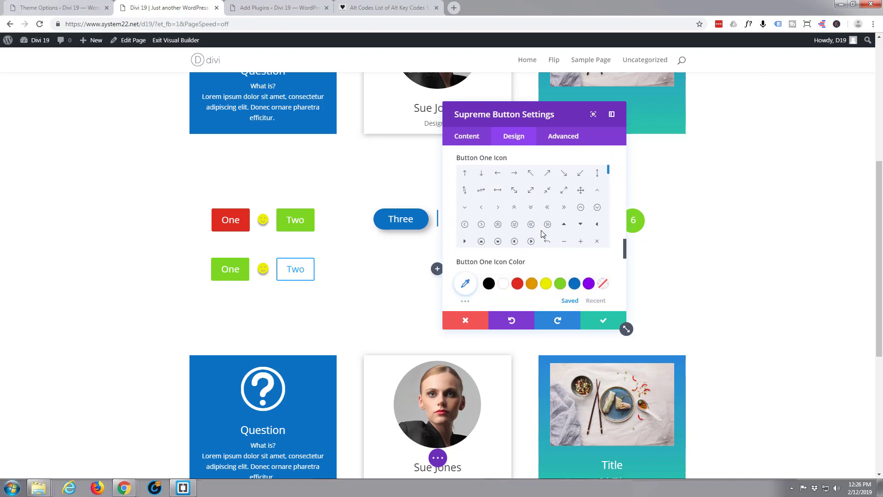
scroll(543, 234, "up", 8)
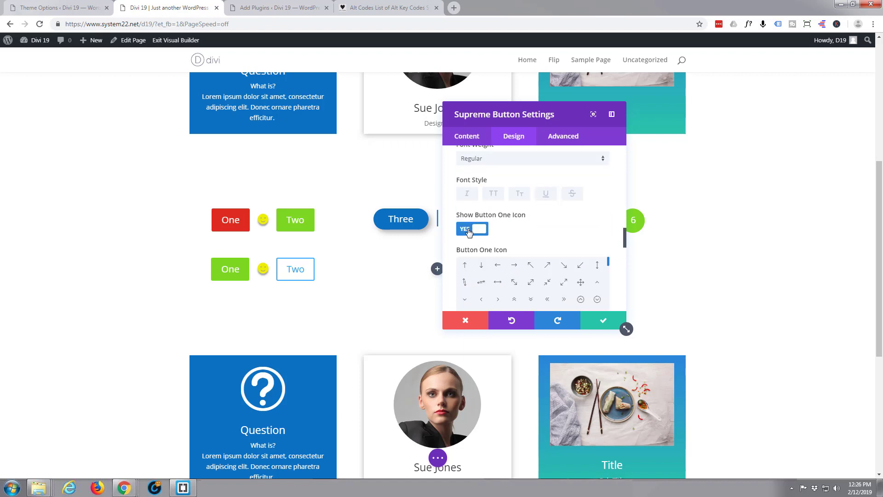
left_click(467, 231)
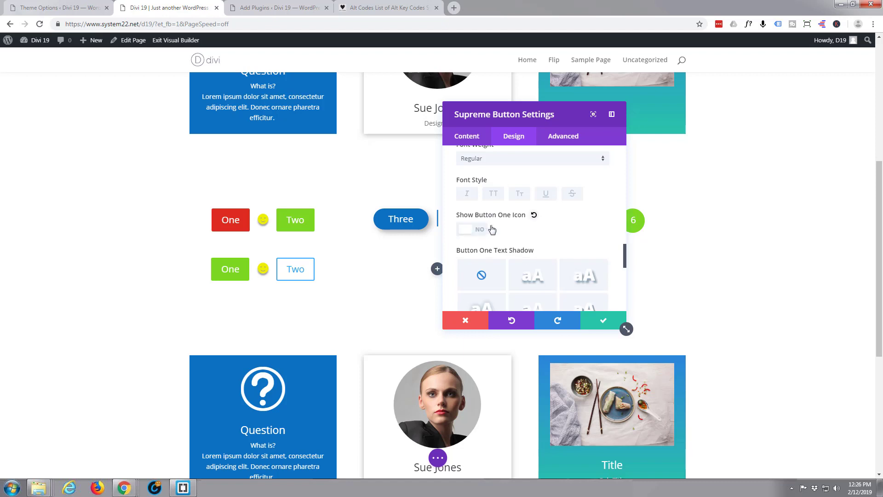
scroll(494, 228, "down", 2)
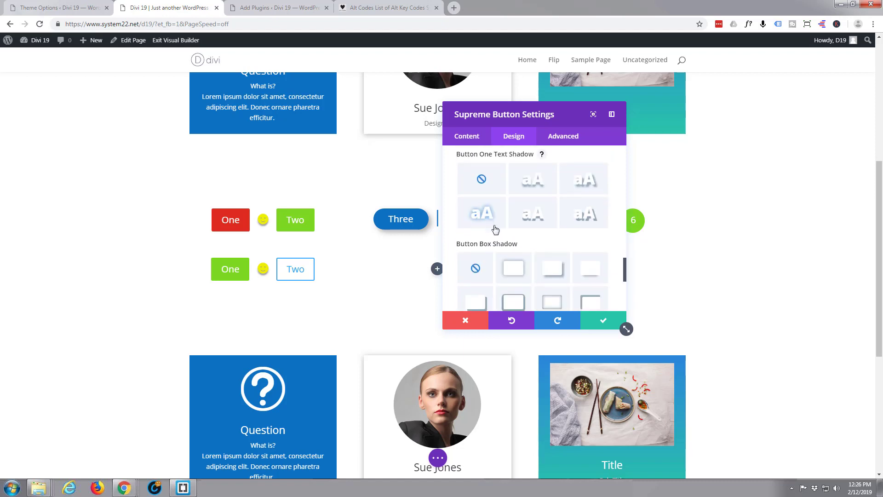
scroll(495, 228, "down", 1)
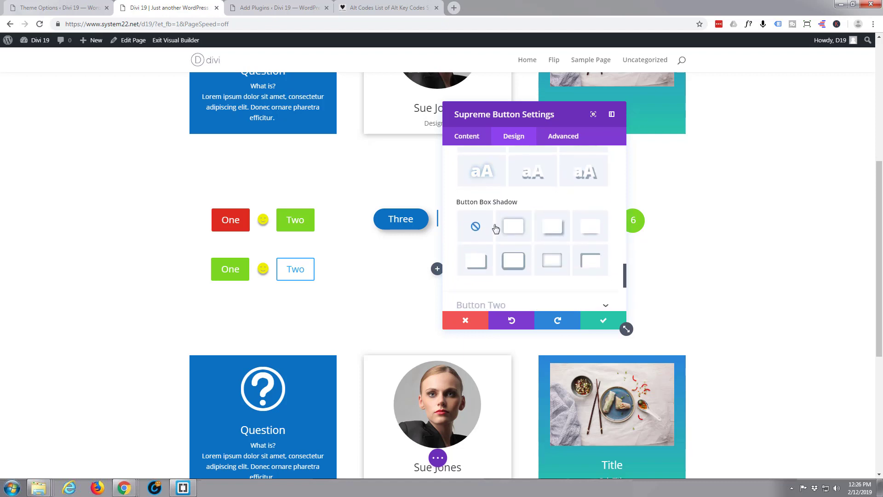
scroll(516, 221, "down", 2)
scroll(525, 216, "down", 2)
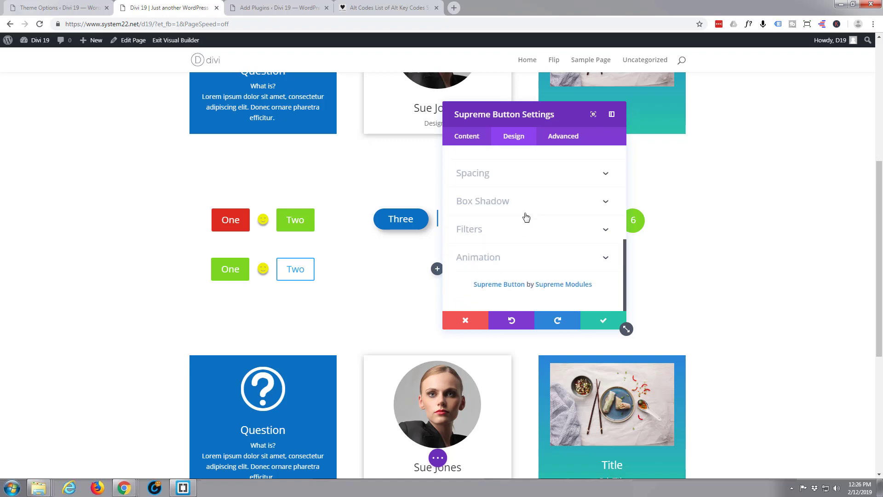
scroll(520, 219, "up", 1)
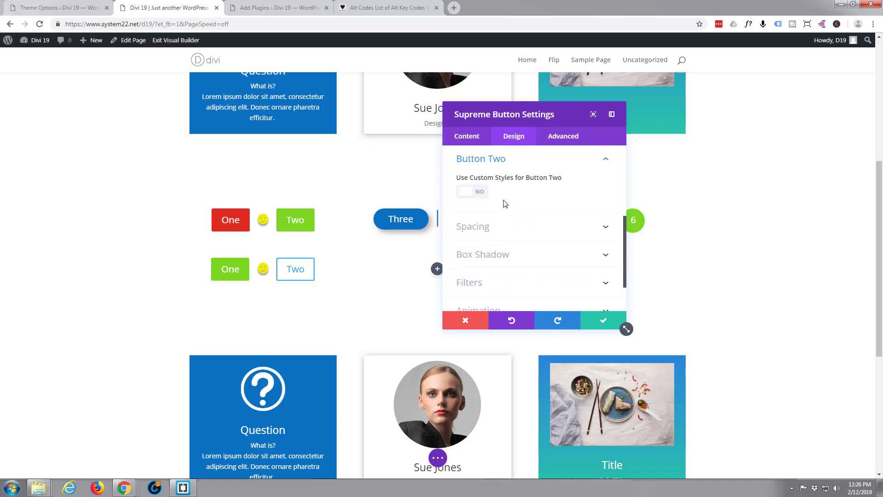
- Enable custom styles for Button Two and make its text white
left_click(478, 194)
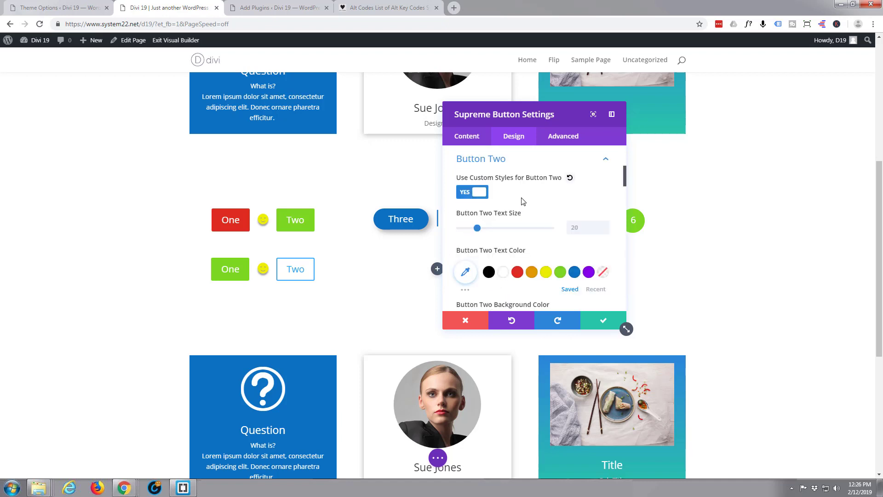
scroll(523, 201, "down", 1)
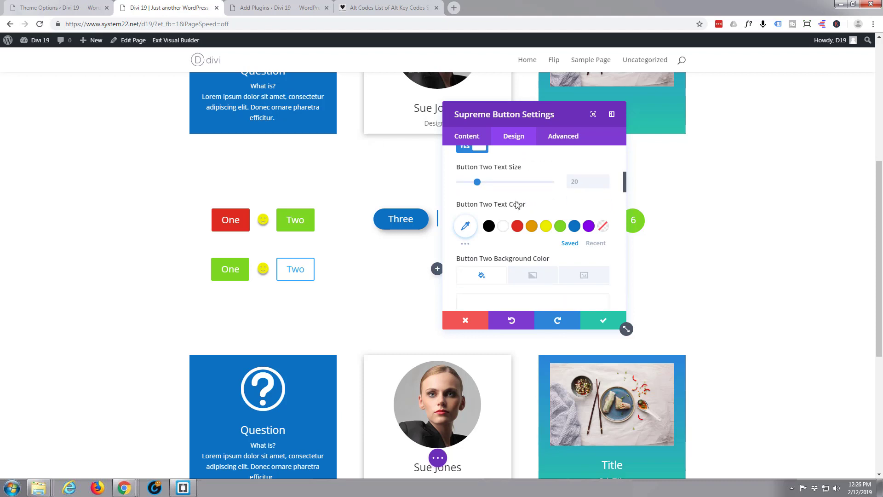
left_click(505, 226)
scroll(526, 209, "down", 2)
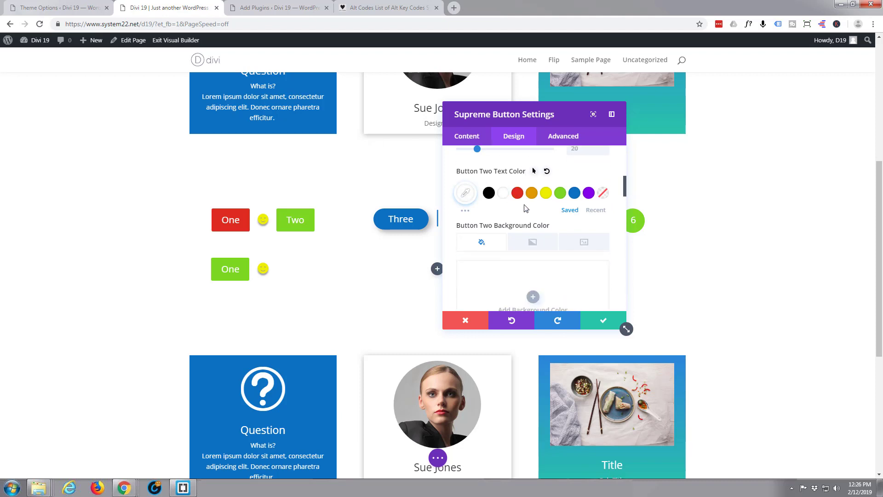
scroll(526, 209, "up", 2)
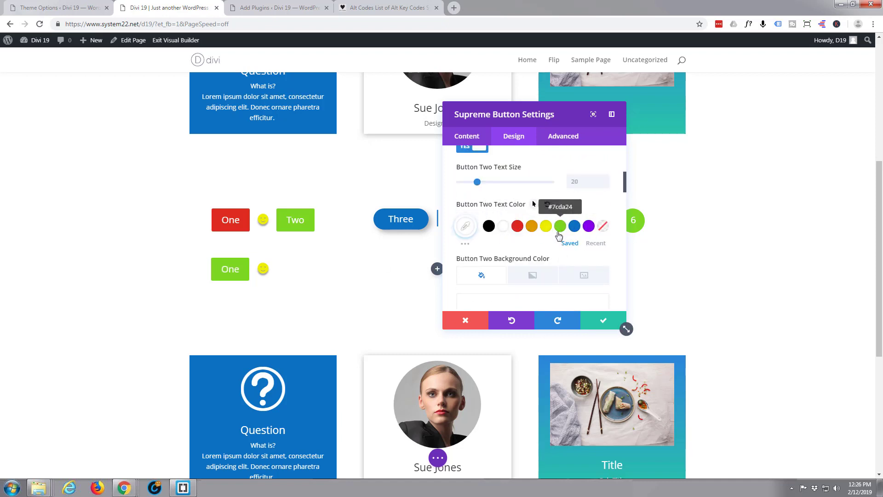
- Give Button Two a green #7cda24 background and border
scroll(558, 230, "down", 2)
left_click(532, 193)
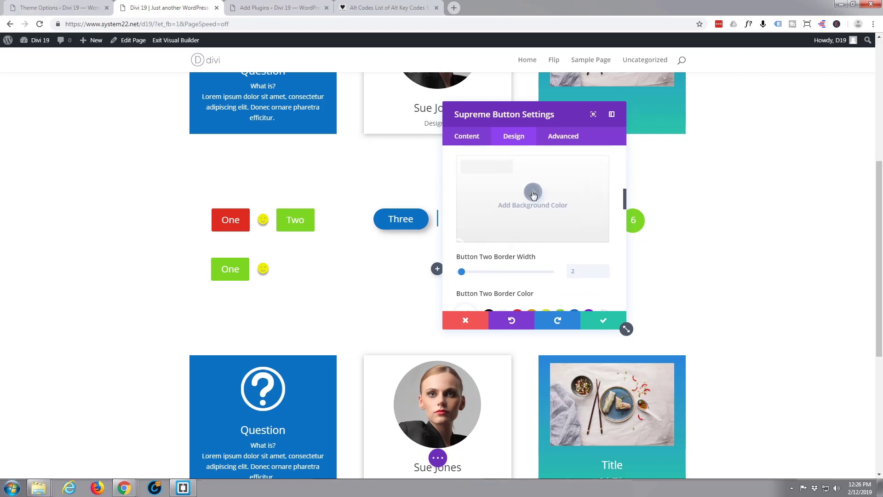
left_click(563, 244)
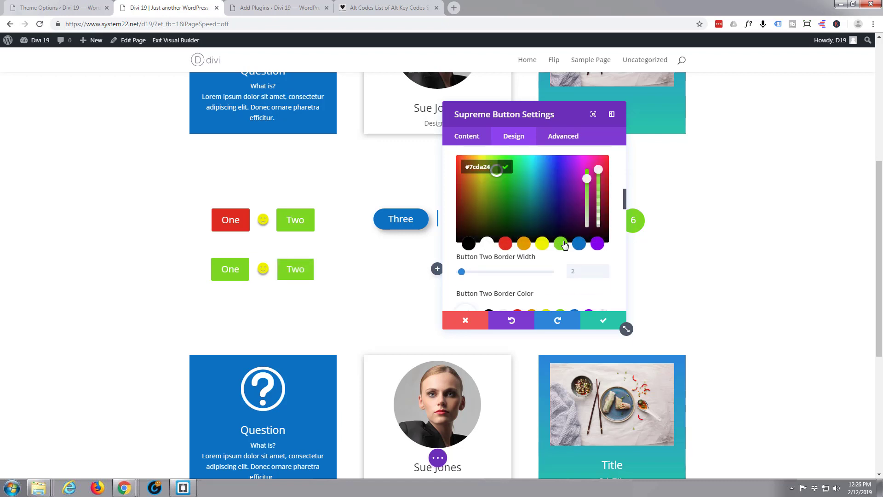
scroll(511, 247, "down", 1)
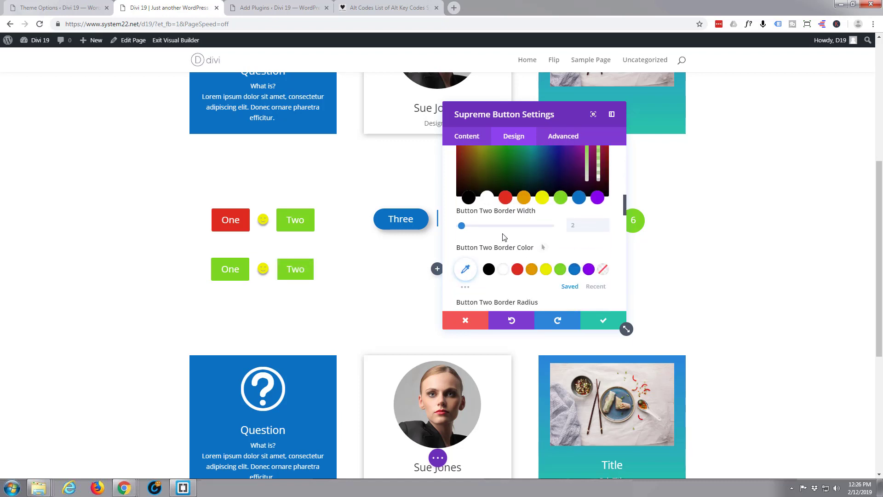
left_click(560, 270)
- Switch Show Button Two Icon off
scroll(537, 253, "down", 2)
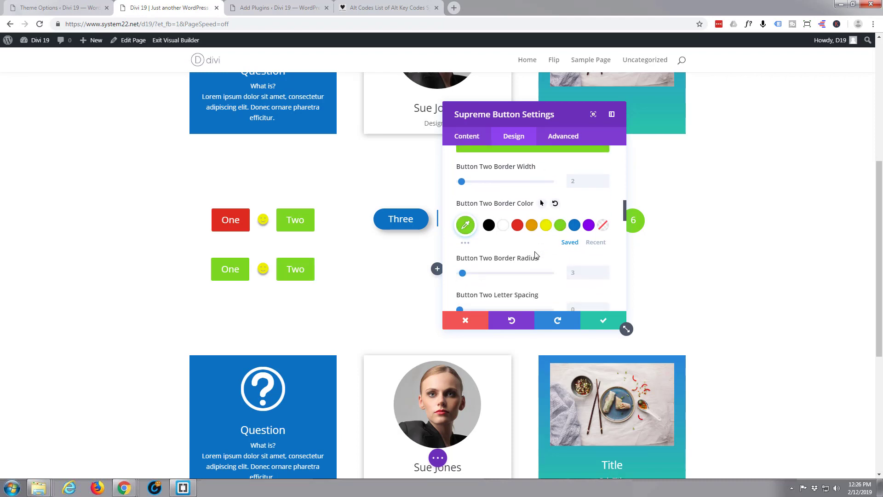
scroll(536, 255, "down", 2)
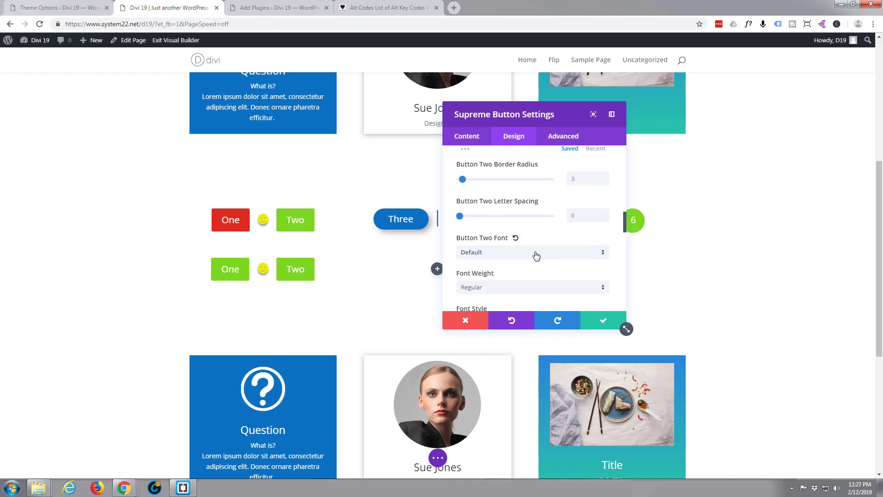
scroll(536, 255, "down", 1)
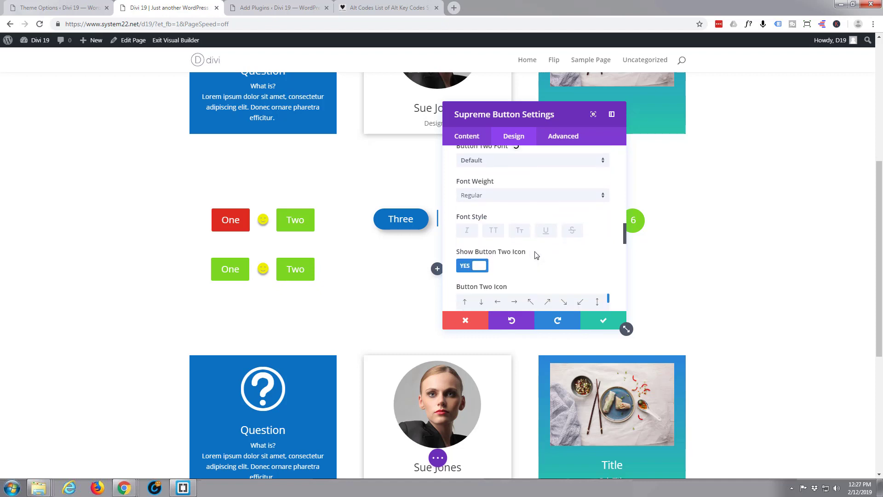
left_click(476, 267)
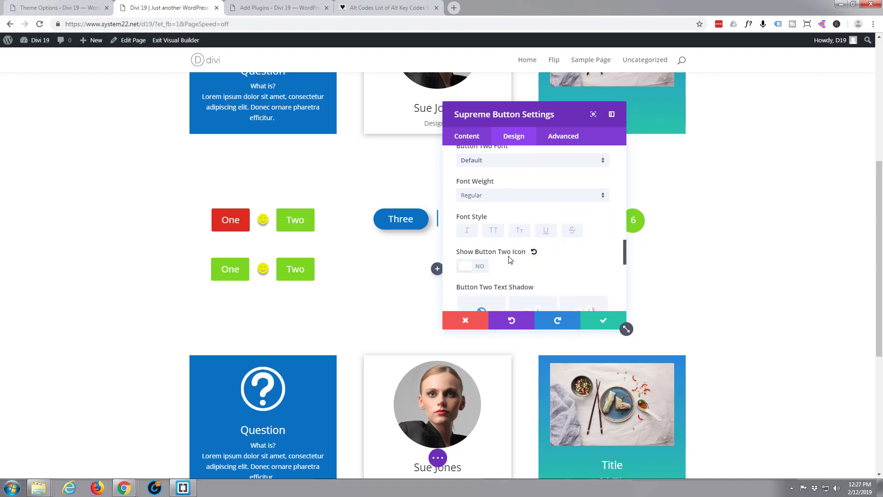
scroll(509, 259, "up", 4)
scroll(509, 259, "up", 3)
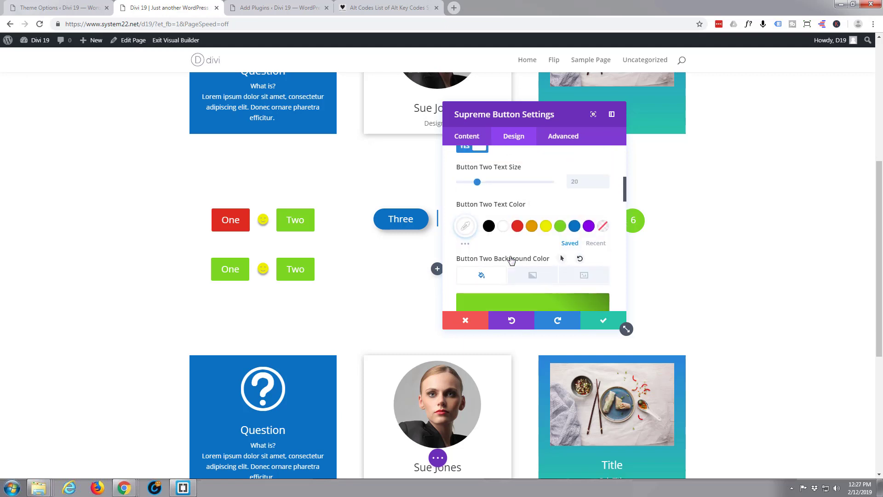
scroll(511, 259, "down", 1)
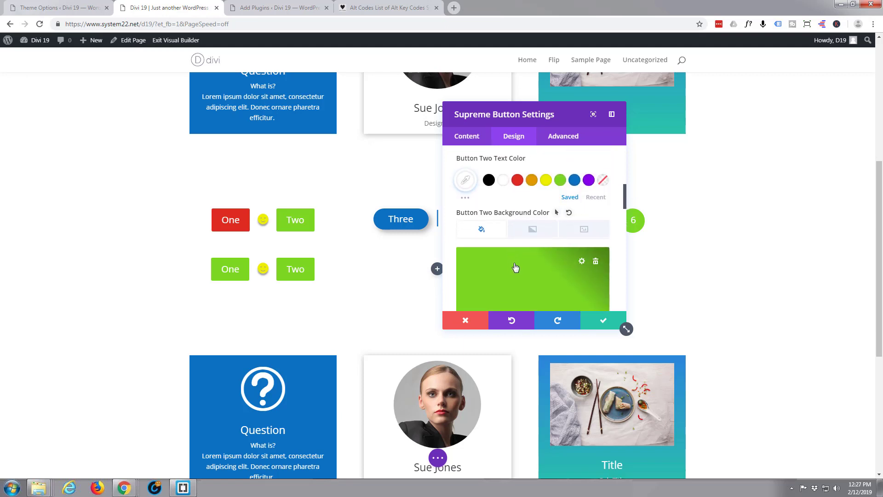
- Make Button Two's hover background and border red, then apply the module settings
left_click(557, 213)
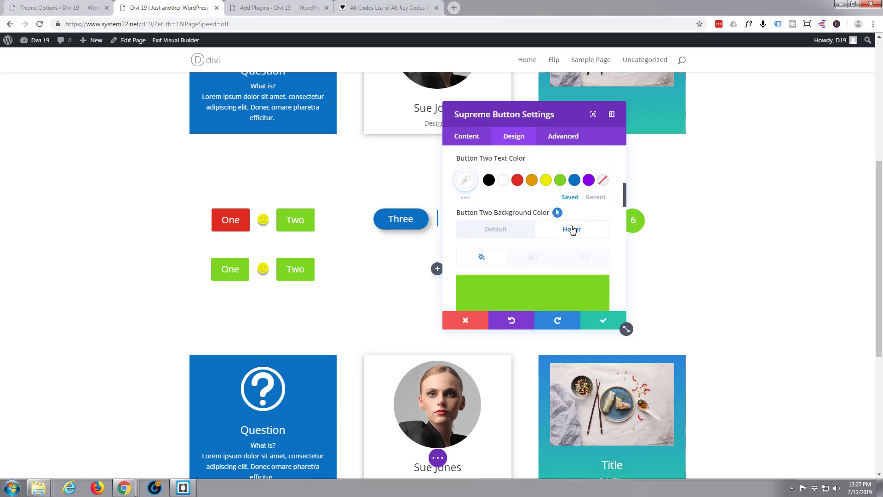
scroll(553, 236, "down", 2)
left_click(551, 235)
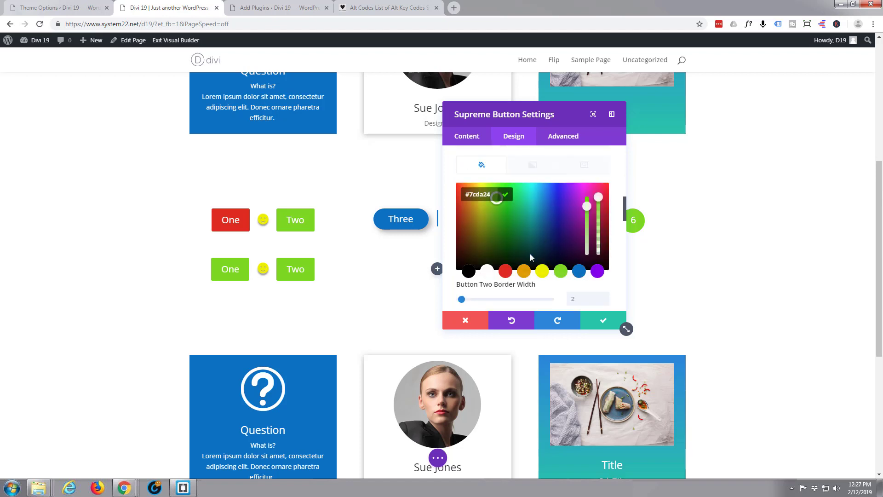
left_click(509, 275)
scroll(522, 257, "down", 2)
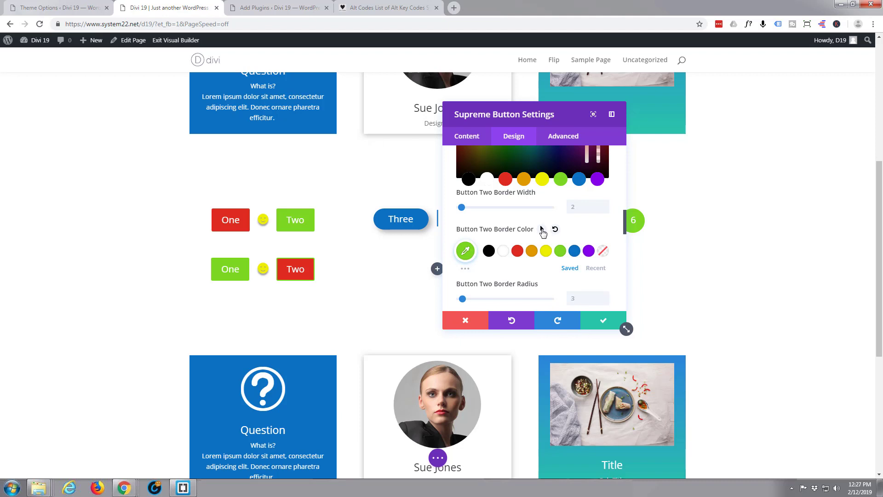
left_click(542, 229)
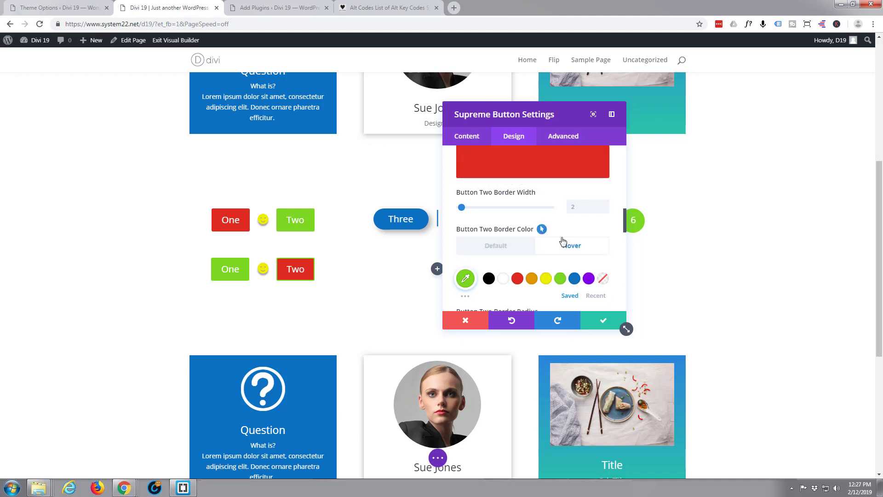
left_click(519, 280)
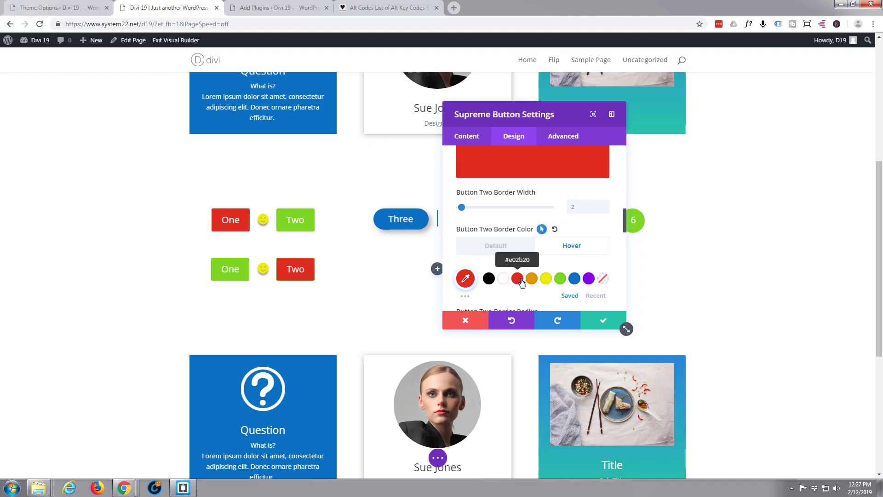
left_click(605, 322)
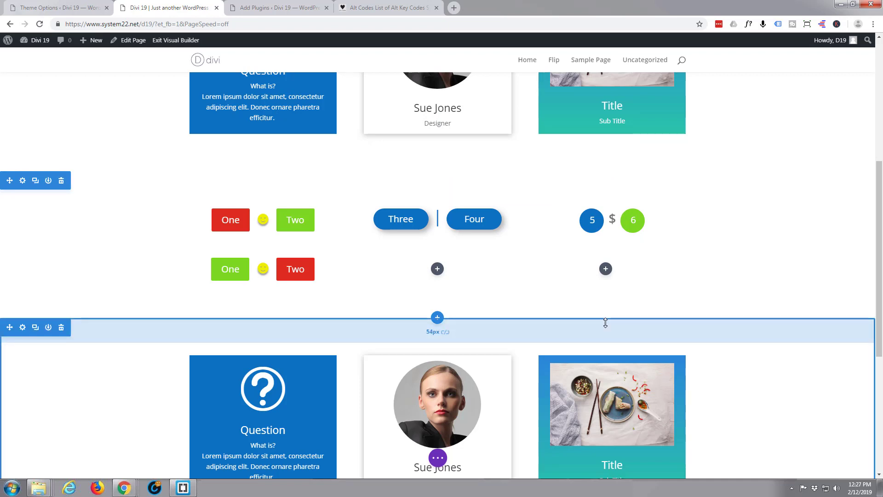
- Save the page and exit the Visual Builder to view the live page
left_click(438, 458)
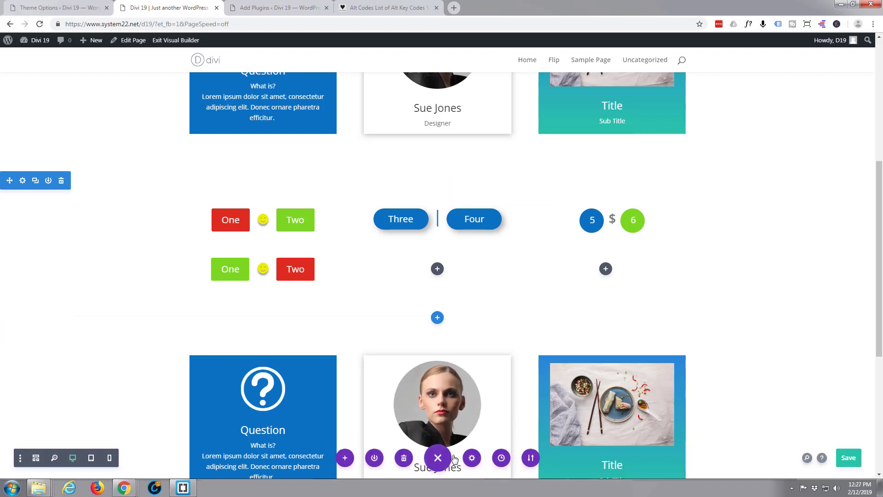
left_click(848, 460)
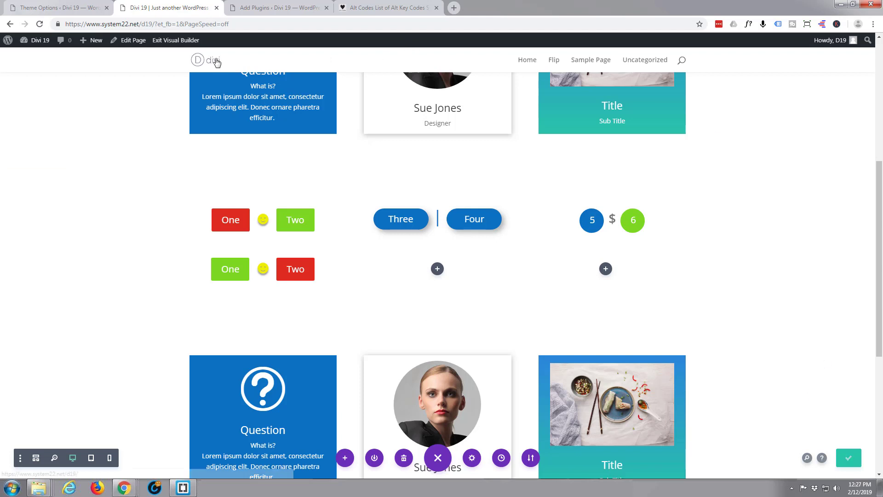
left_click(185, 42)
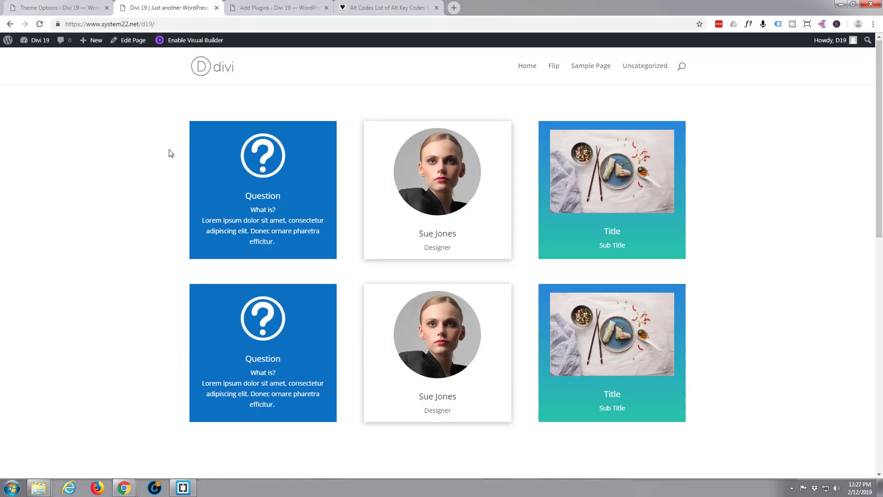
scroll(170, 159, "down", 6)
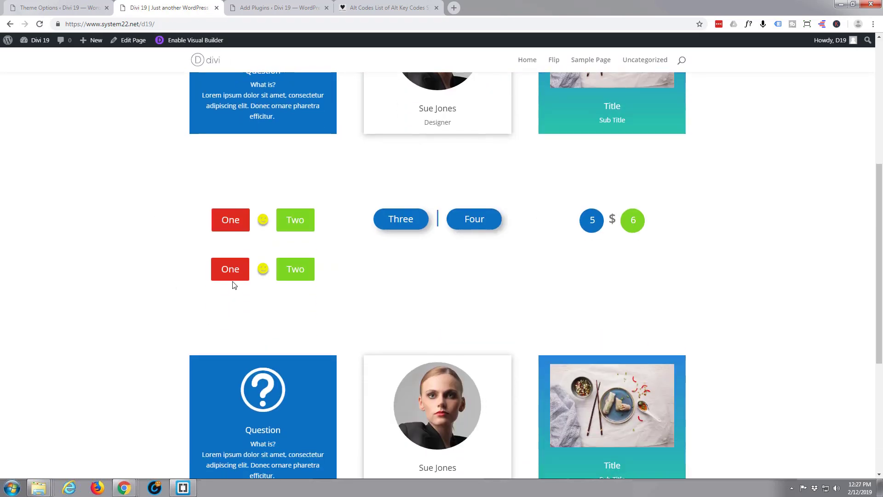
left_click(226, 272)
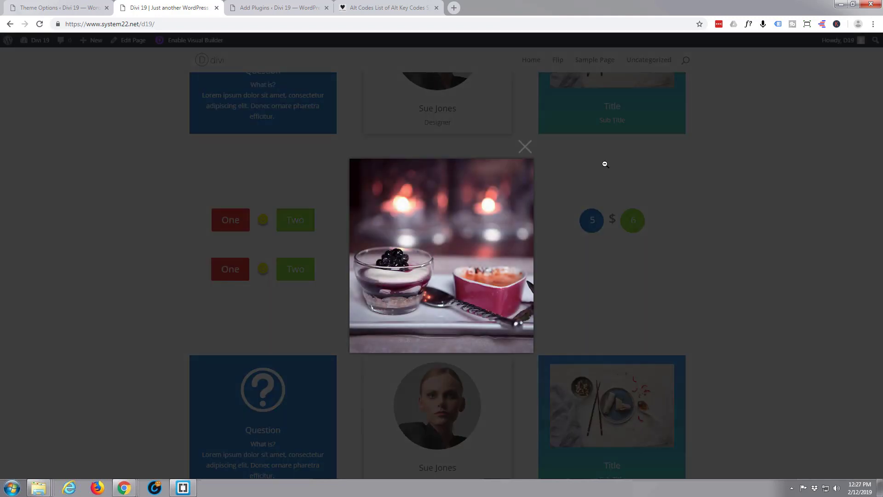
left_click(525, 147)
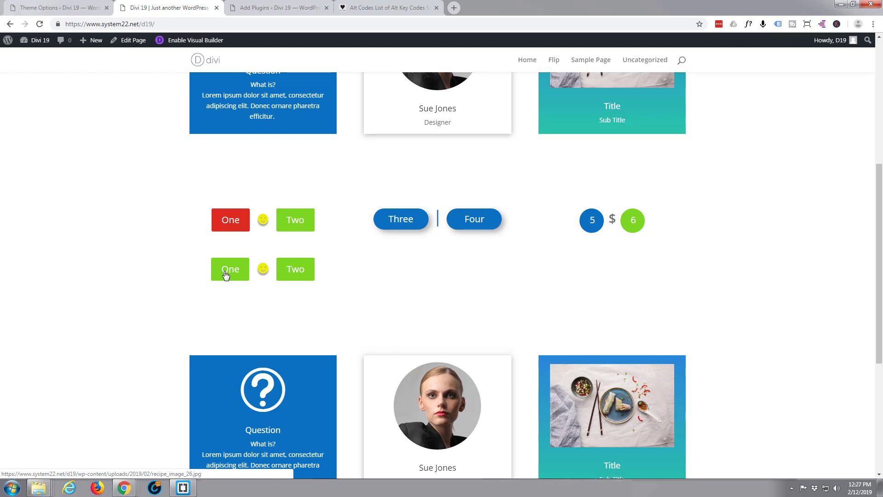
left_click(300, 270)
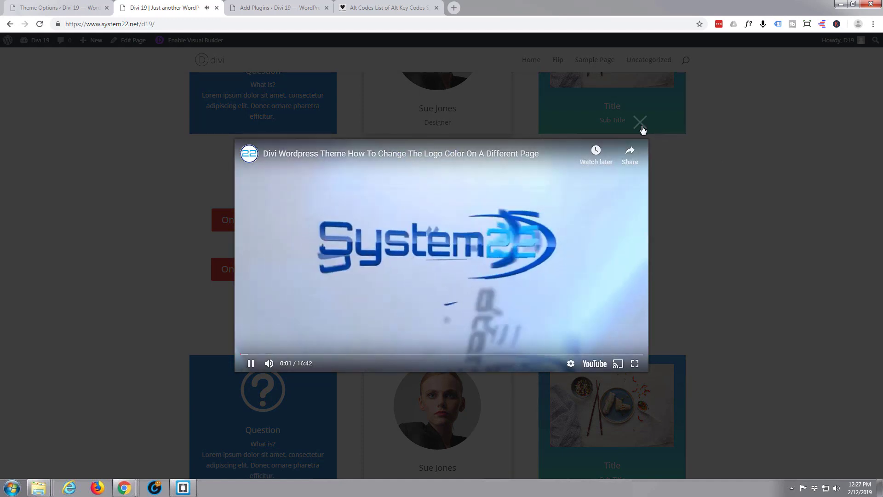
left_click(640, 123)
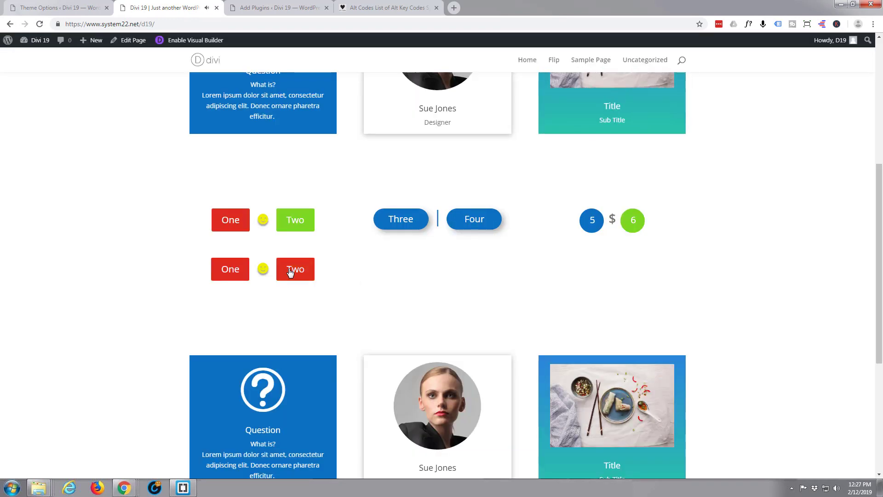